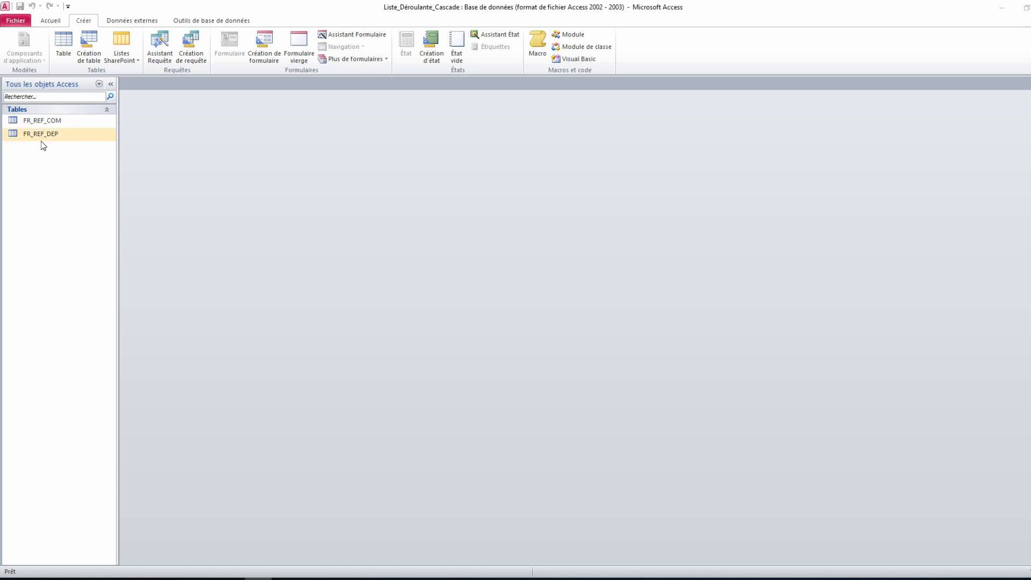
Review the records of the FR_REF_DEP and FR_REF_COM tables and close FR_REF_COM.
double_click(62, 137)
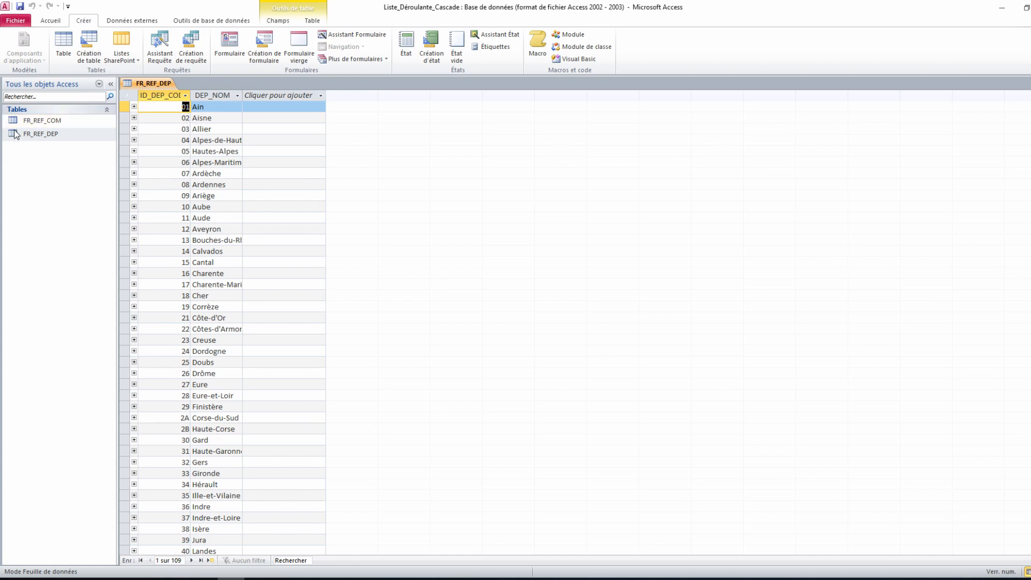
double_click(31, 122)
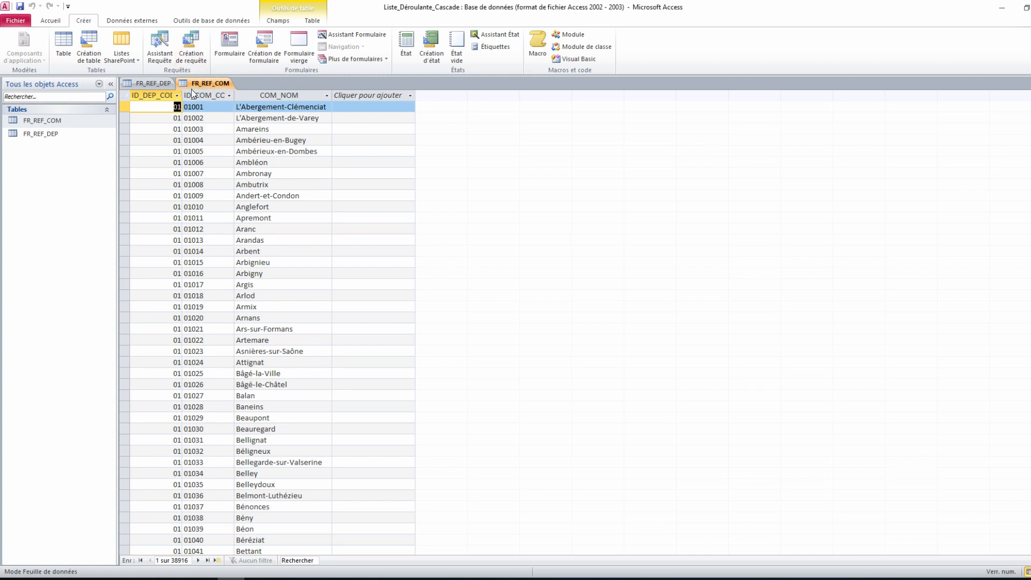
right_click(193, 84)
click(217, 107)
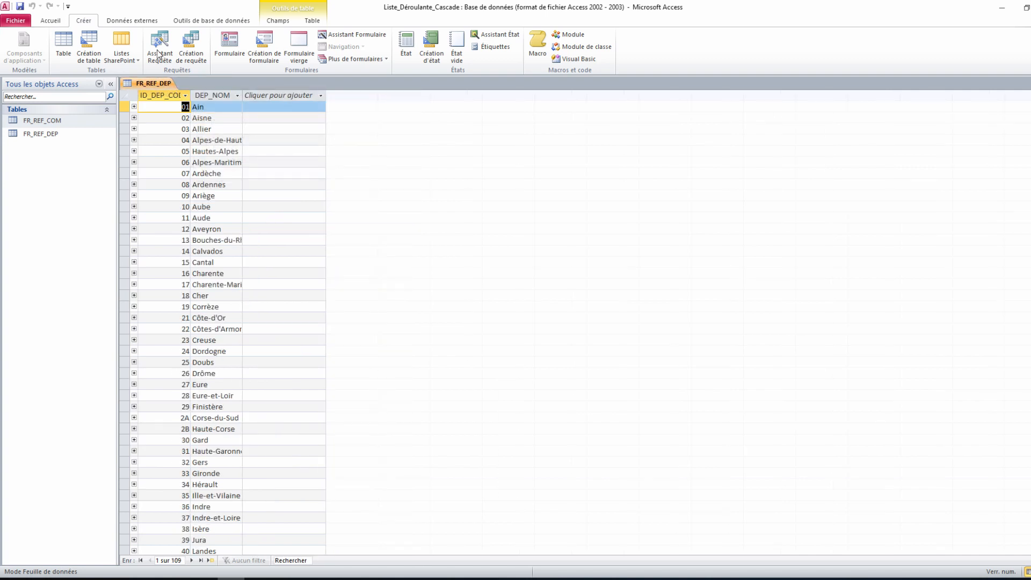
Display the database relationships and reposition the FR_REF_DEP and FR_REF_COM table boxes in the diagram.
click(132, 22)
click(214, 21)
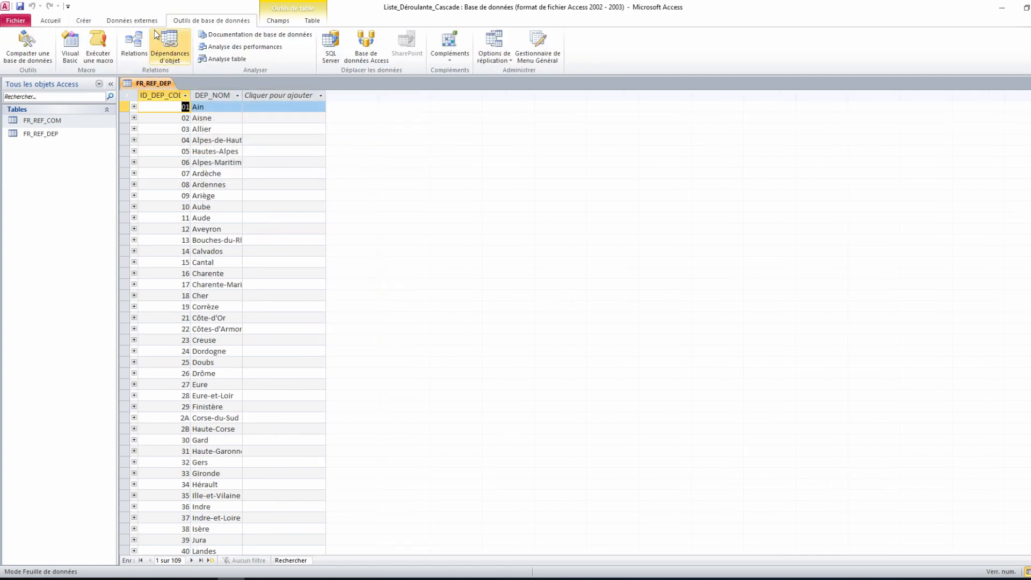
click(144, 46)
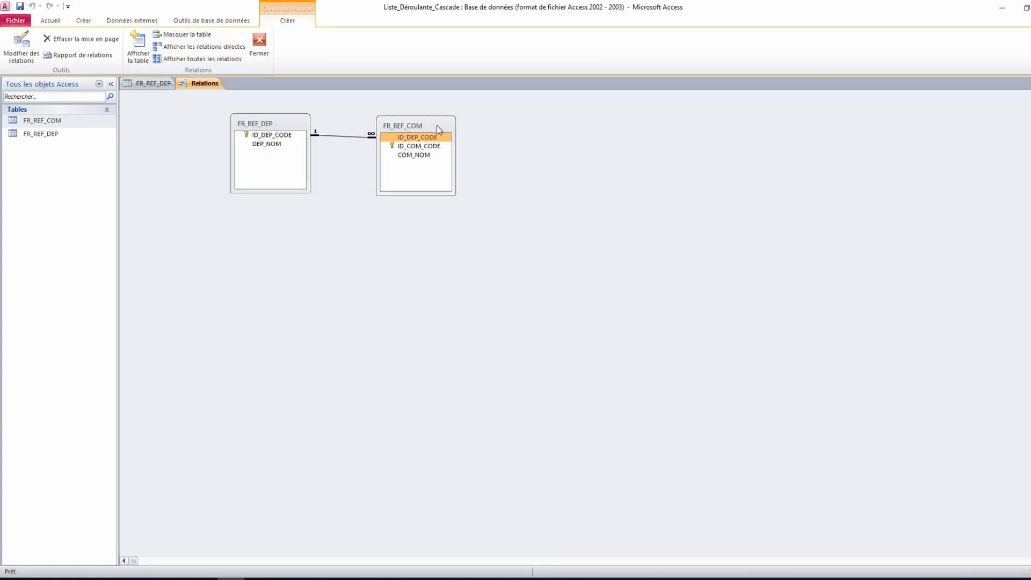
drag(272, 119, 333, 115)
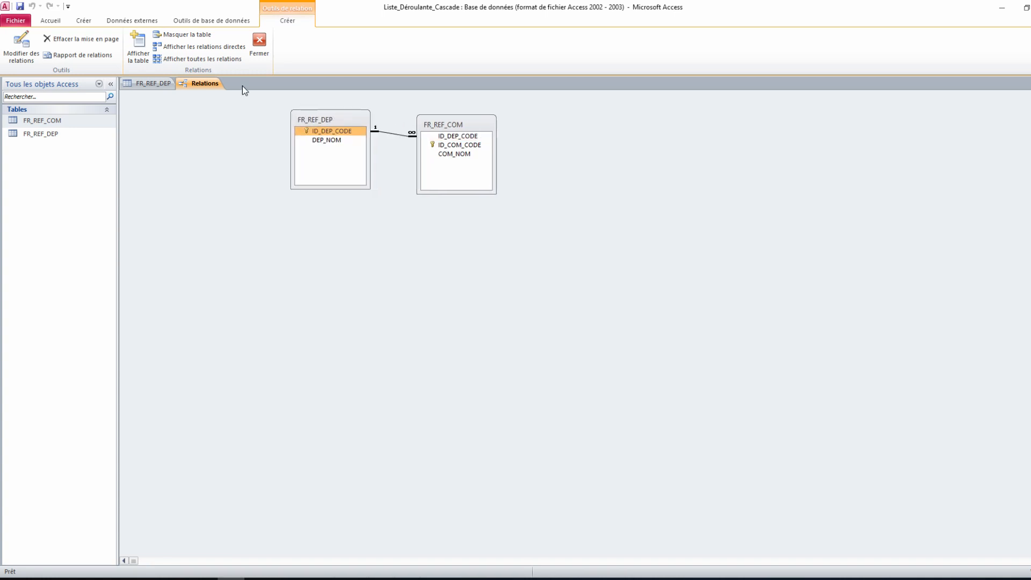
Expand the Aisne record in FR_REF_DEP to view its related communes, and close the table.
click(150, 85)
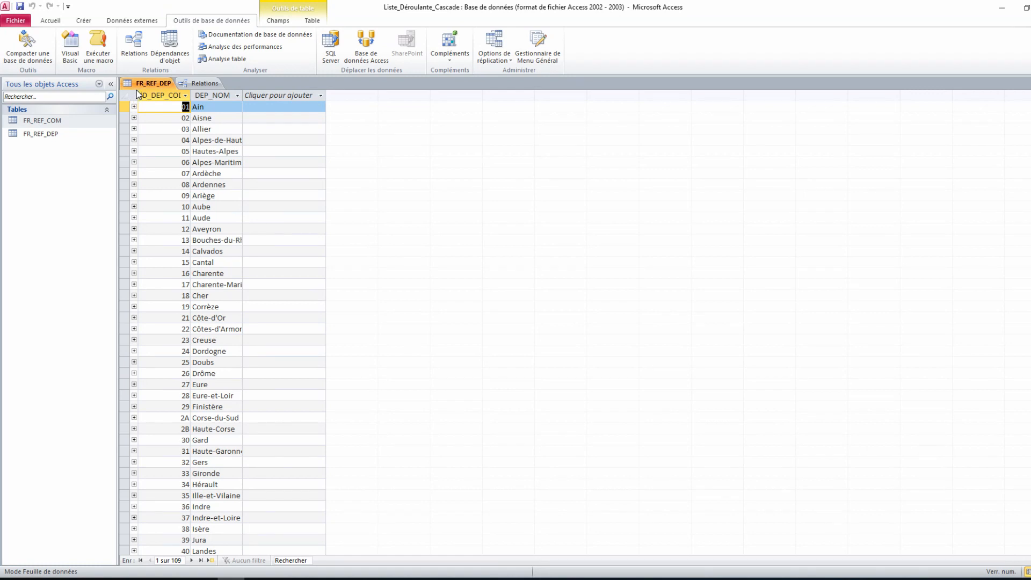
click(134, 118)
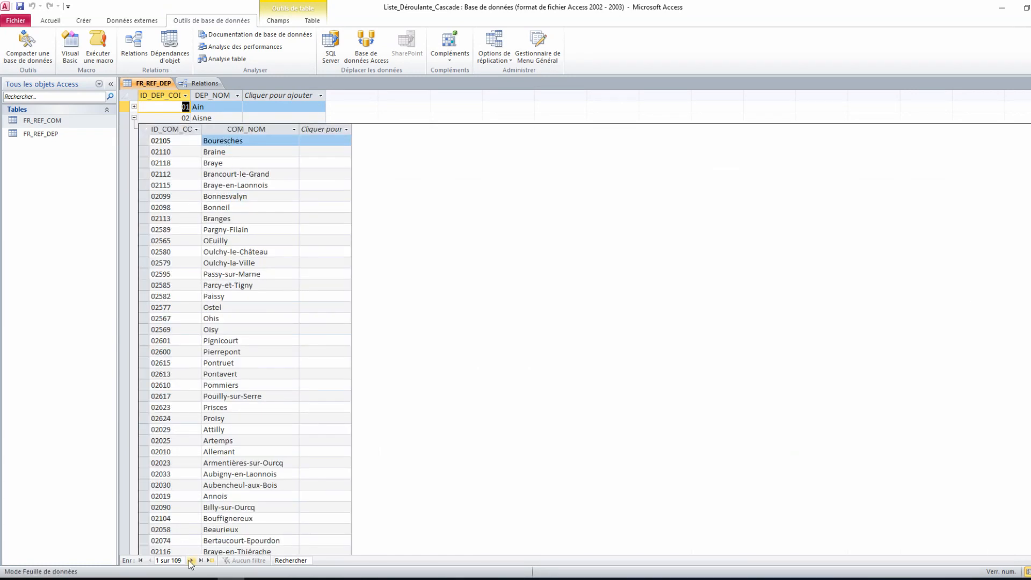
right_click(163, 84)
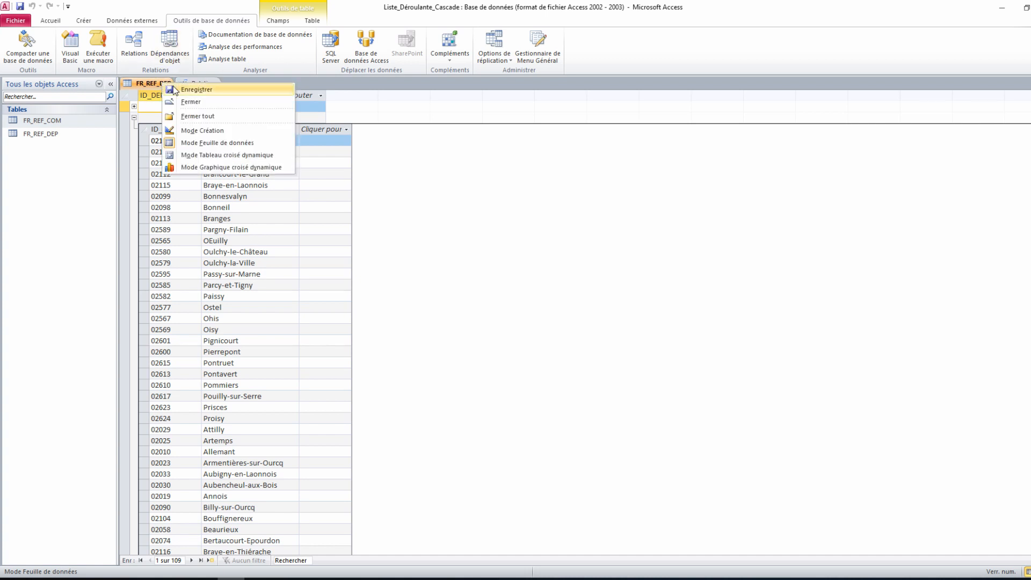
click(189, 102)
Close the relationships diagram and save its layout changes.
right_click(159, 83)
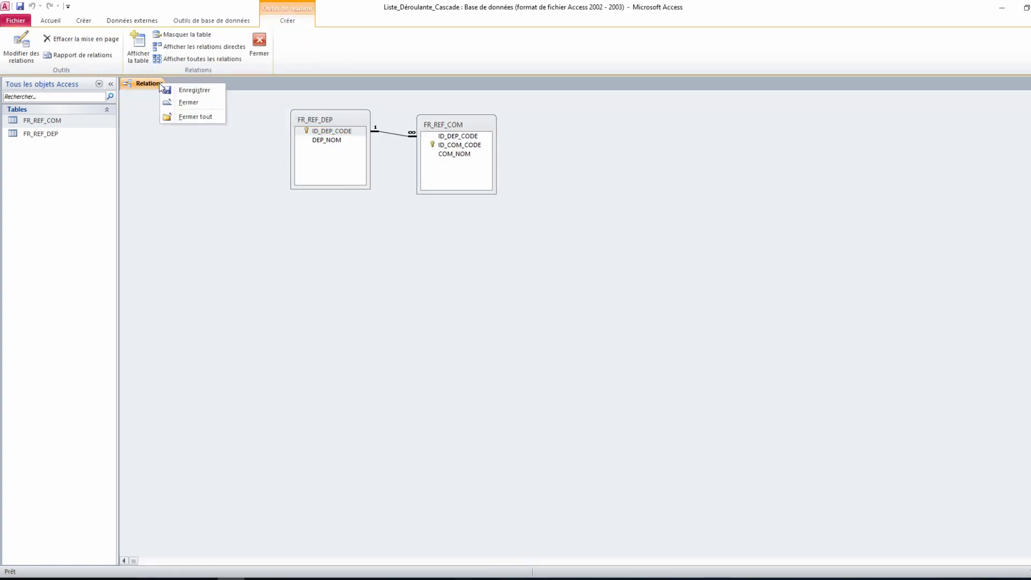
click(199, 103)
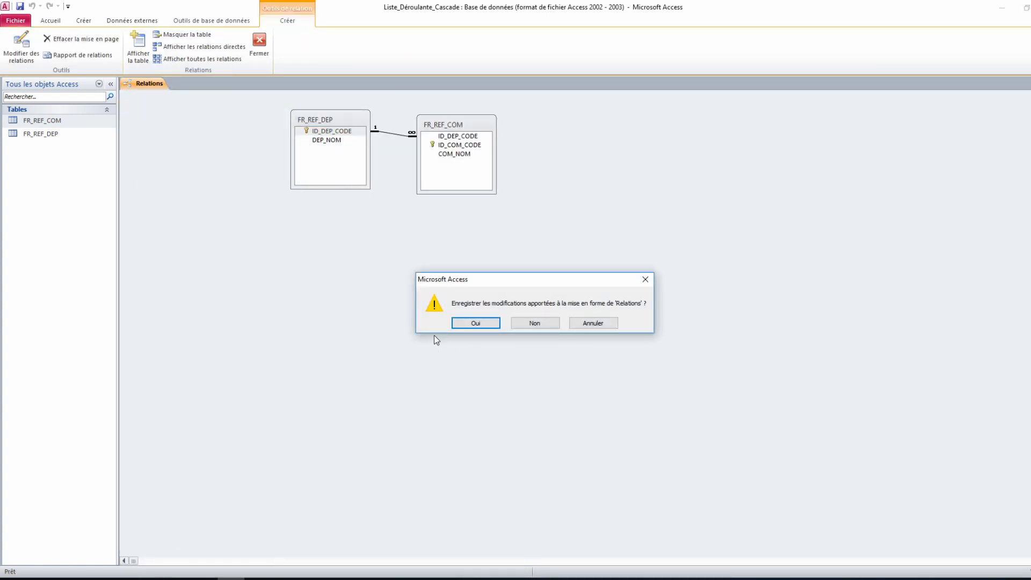
click(472, 324)
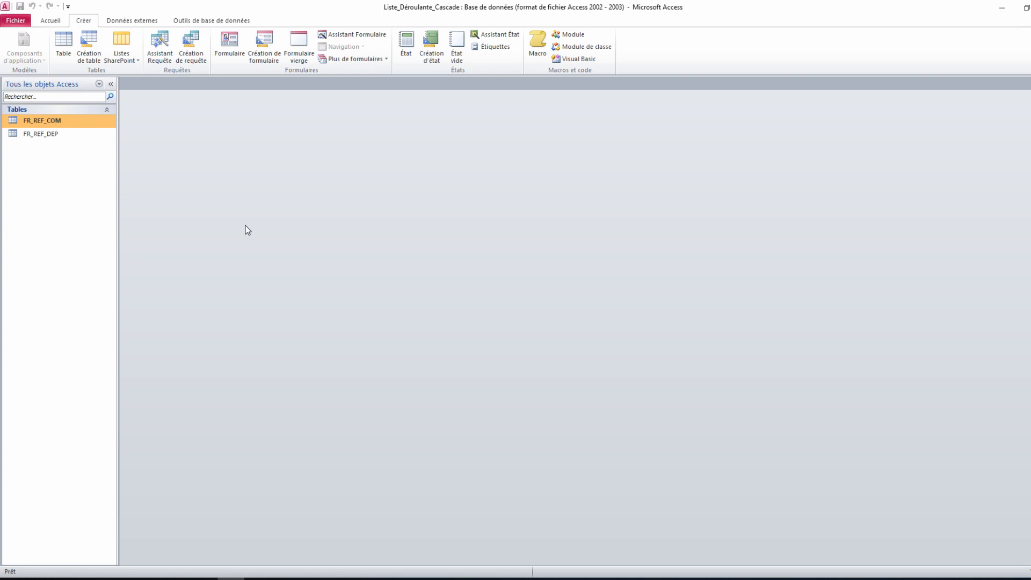
Create a new empty form in design view and save it as frm_cascade.
click(299, 45)
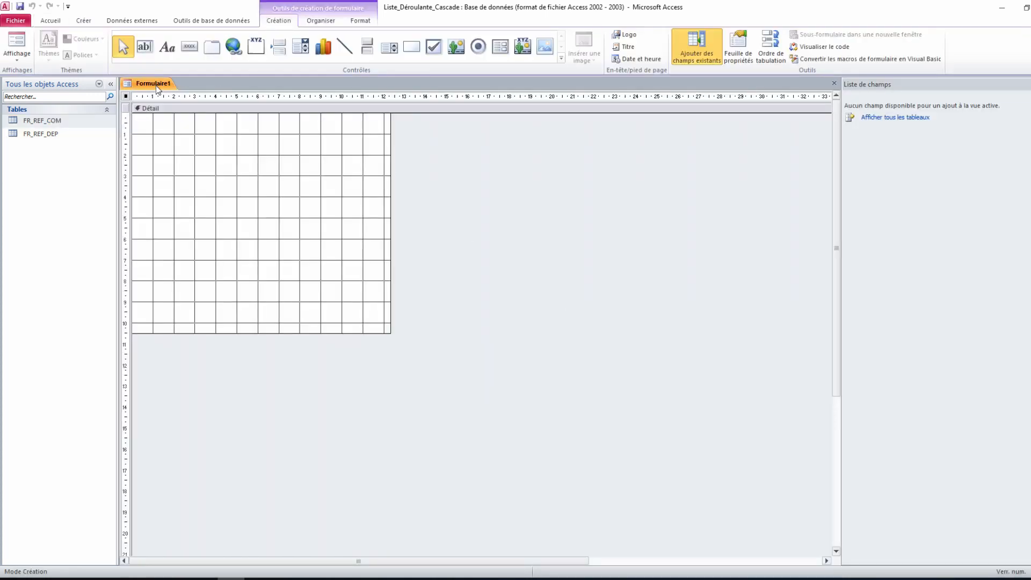
right_click(153, 83)
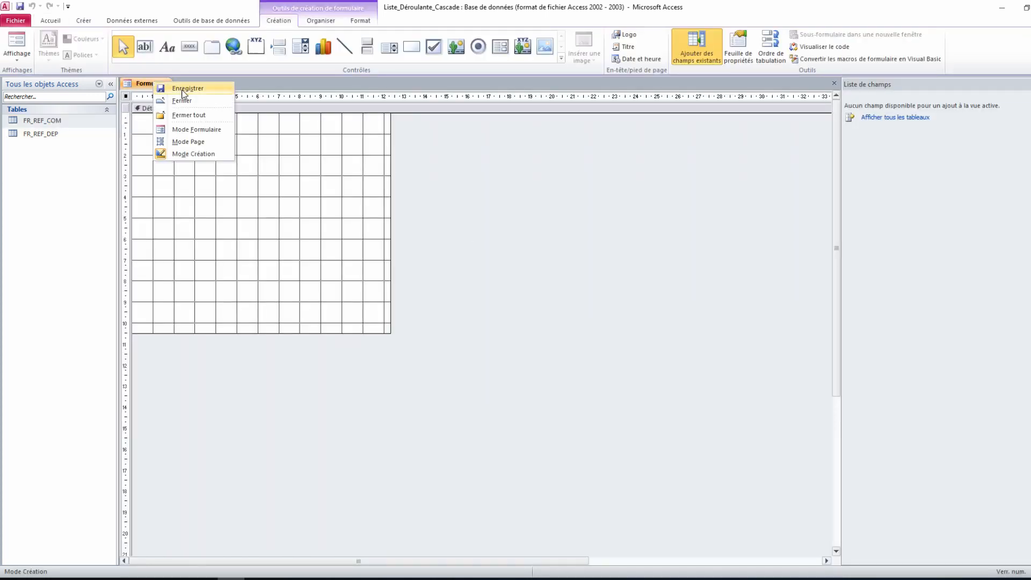
click(183, 90)
text(f)
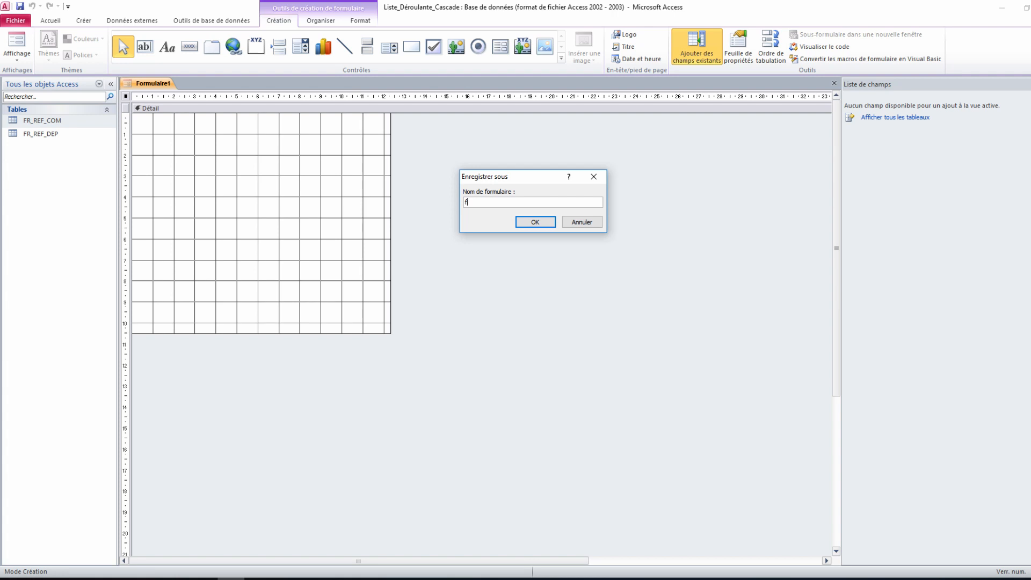
text(rm_cascad)
key(BackSpace)
key(Return)
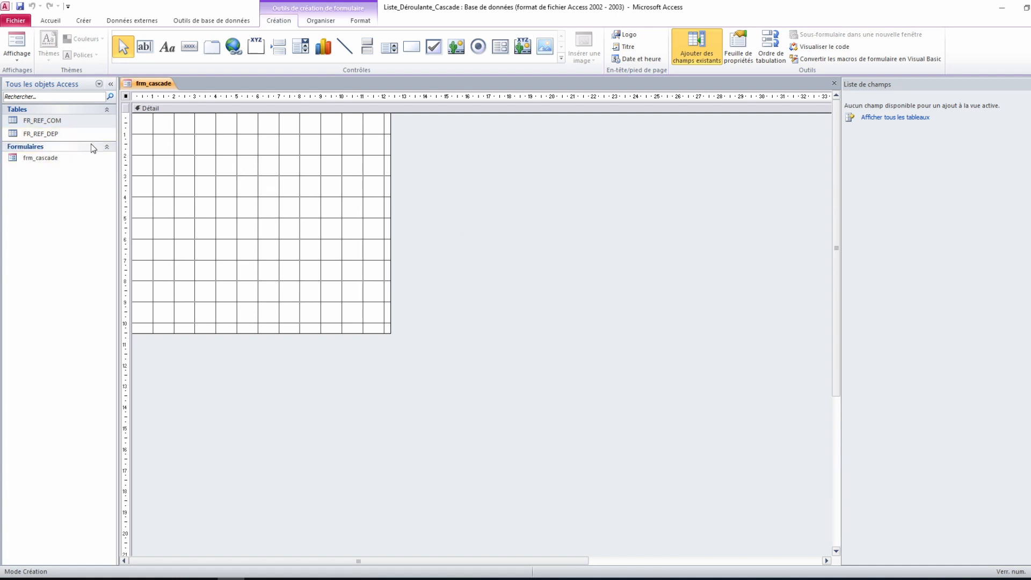
right_click(158, 90)
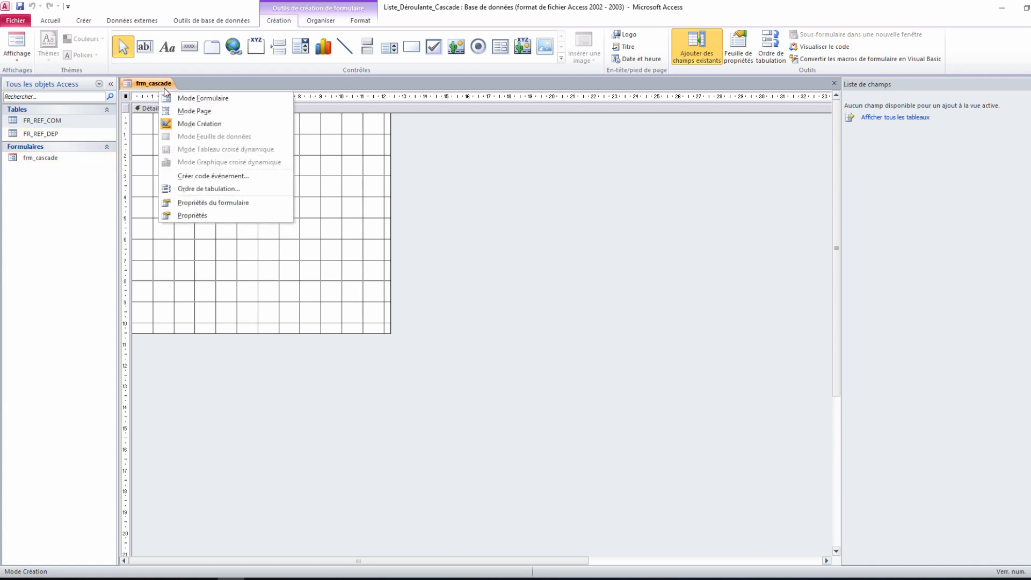
click(167, 86)
right_click(166, 86)
click(184, 95)
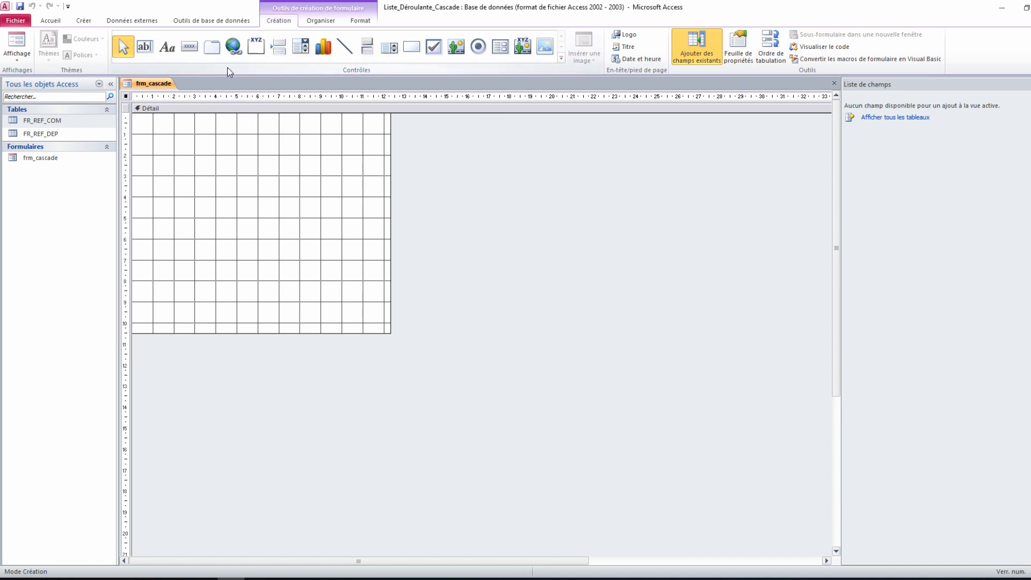
Add a combo box about 5 cm wide to the form's detail section without using the wizard.
click(301, 50)
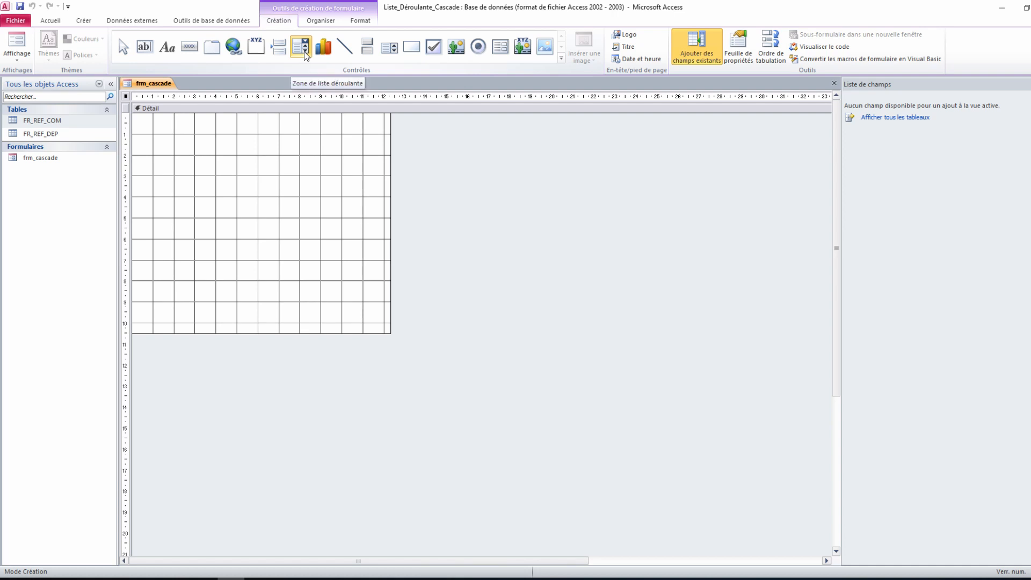
drag(206, 186, 269, 197)
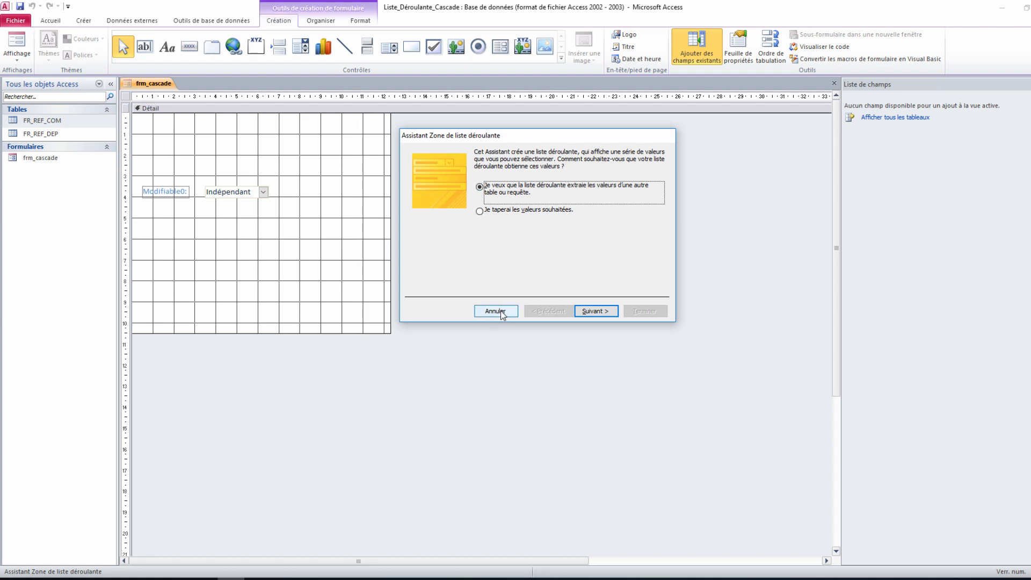
click(495, 312)
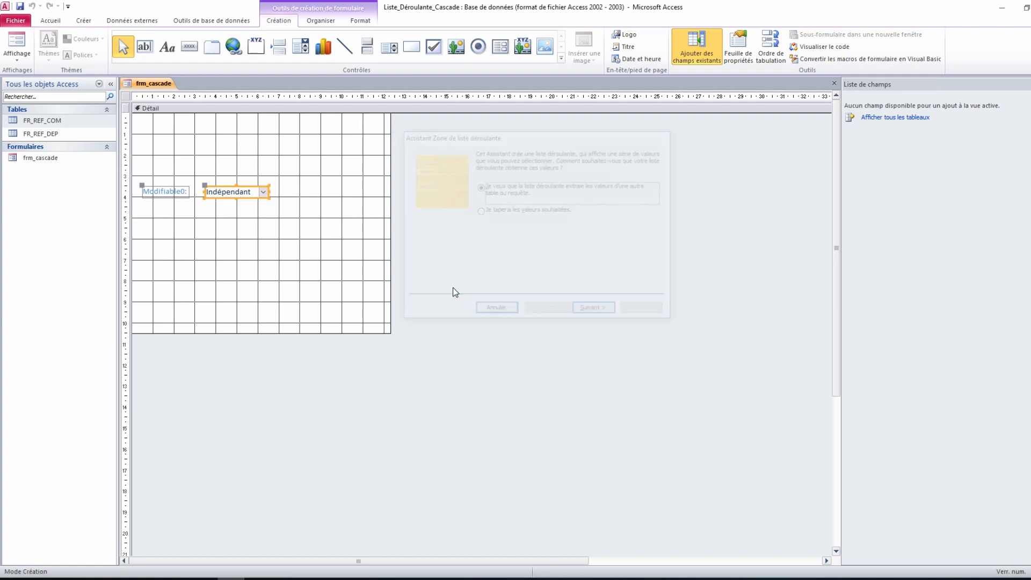
drag(269, 192, 307, 192)
Show the property sheet and duplicate the combo box with its label directly below the original.
double_click(184, 194)
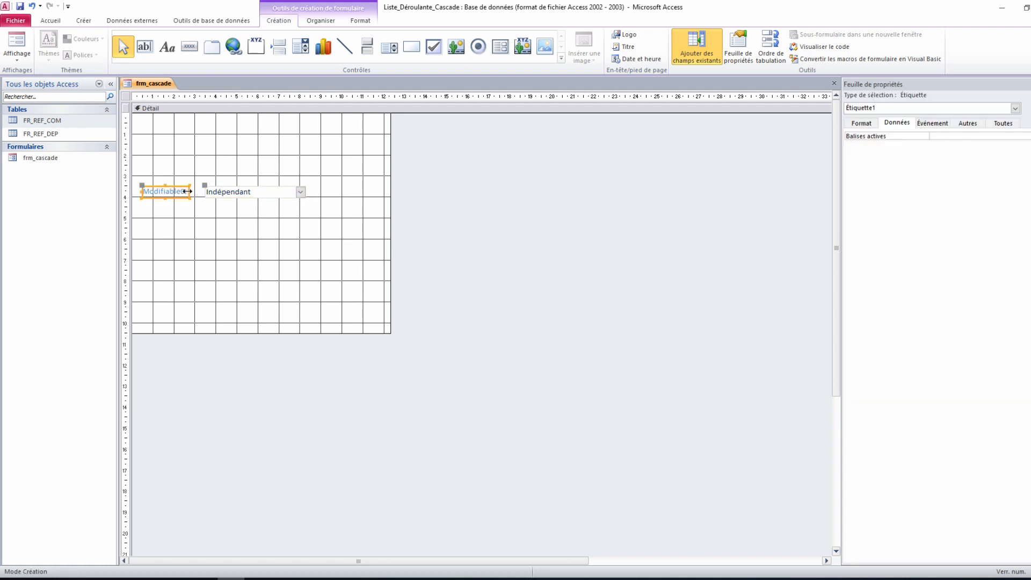
drag(174, 169, 256, 236)
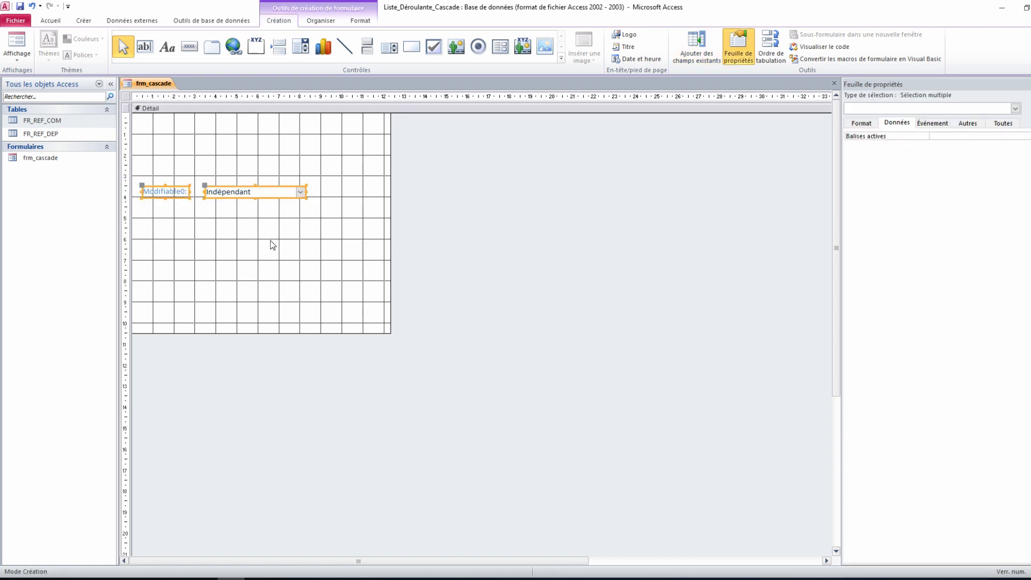
key(ctrl+c)
key(ctrl+v)
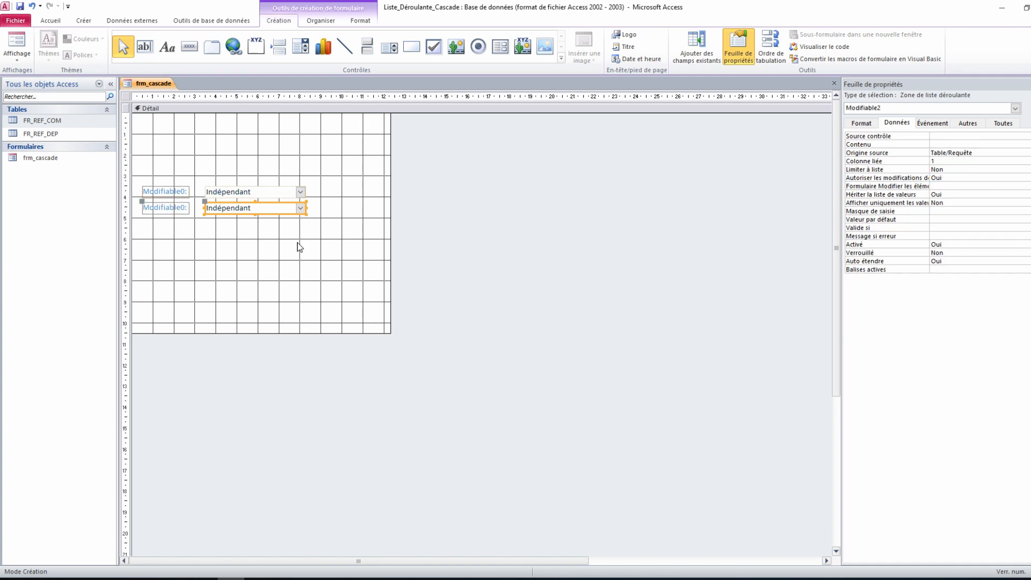
Caption the upper combo box's label "Département:" and the lower one's label "Commune:".
click(172, 211)
click(180, 192)
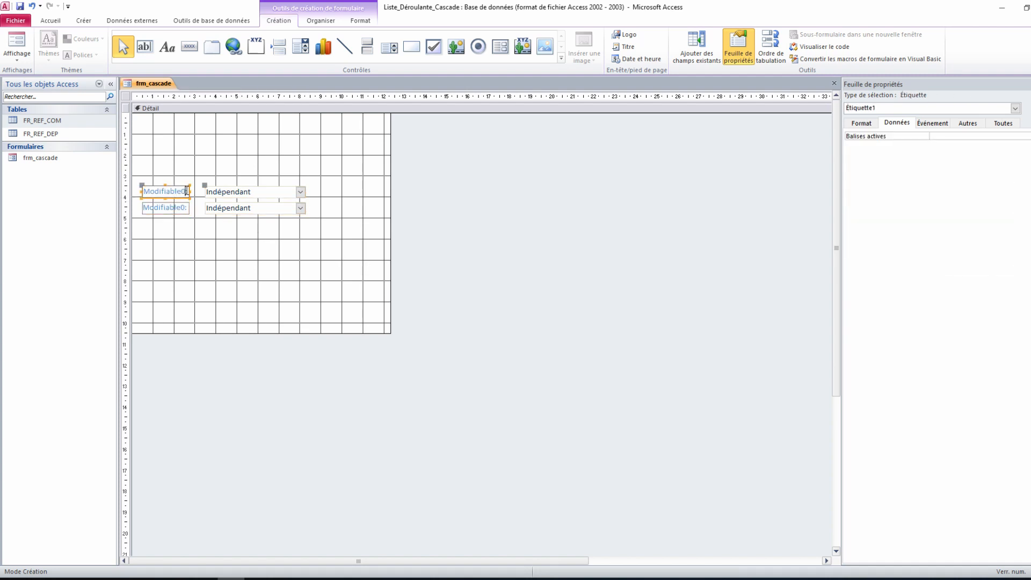
drag(186, 191, 143, 192)
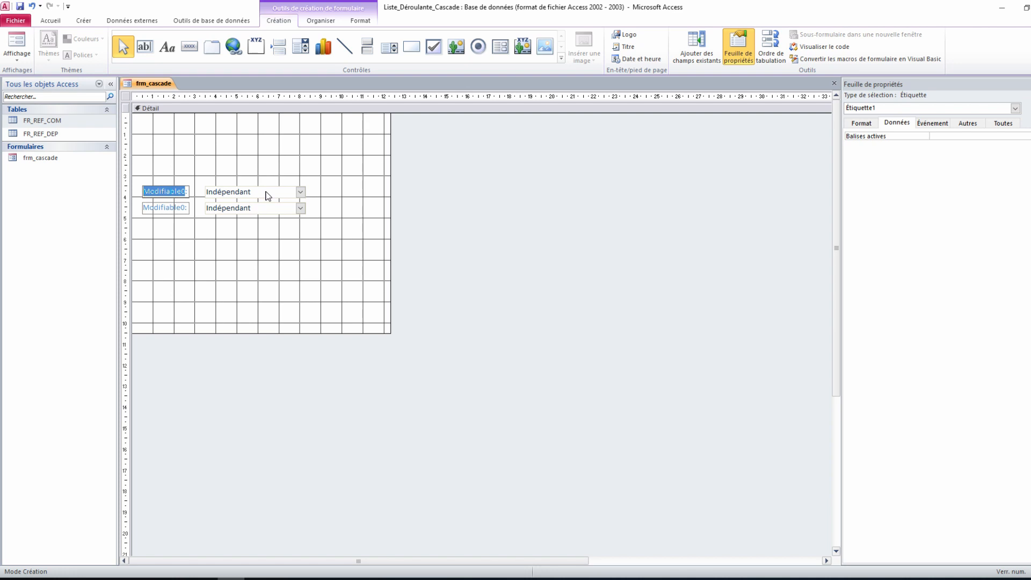
text(Département:)
click(160, 208)
double_click(187, 208)
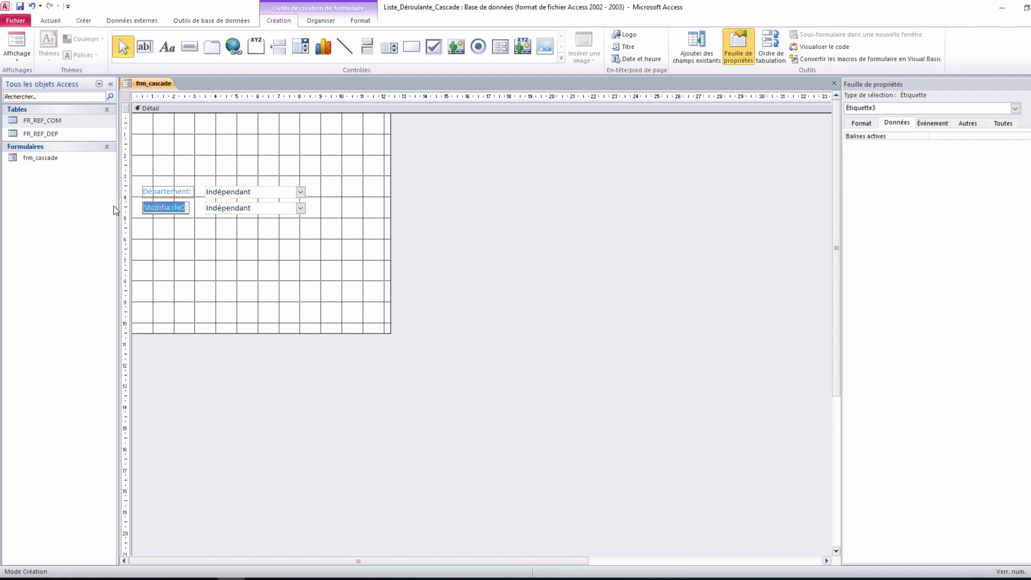
text(Commune)
click(195, 233)
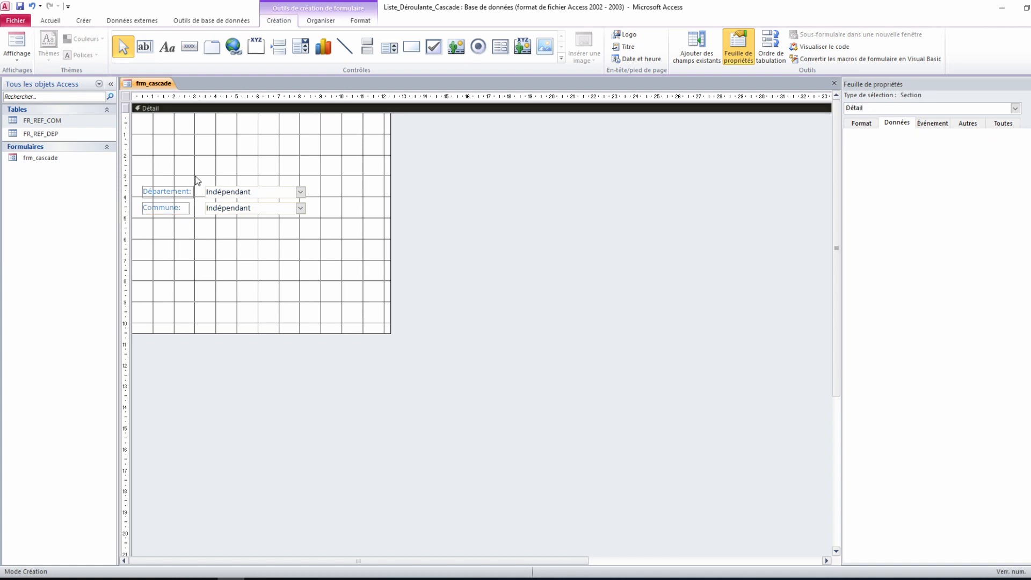
Name the Département combo box txt_dep.
click(231, 194)
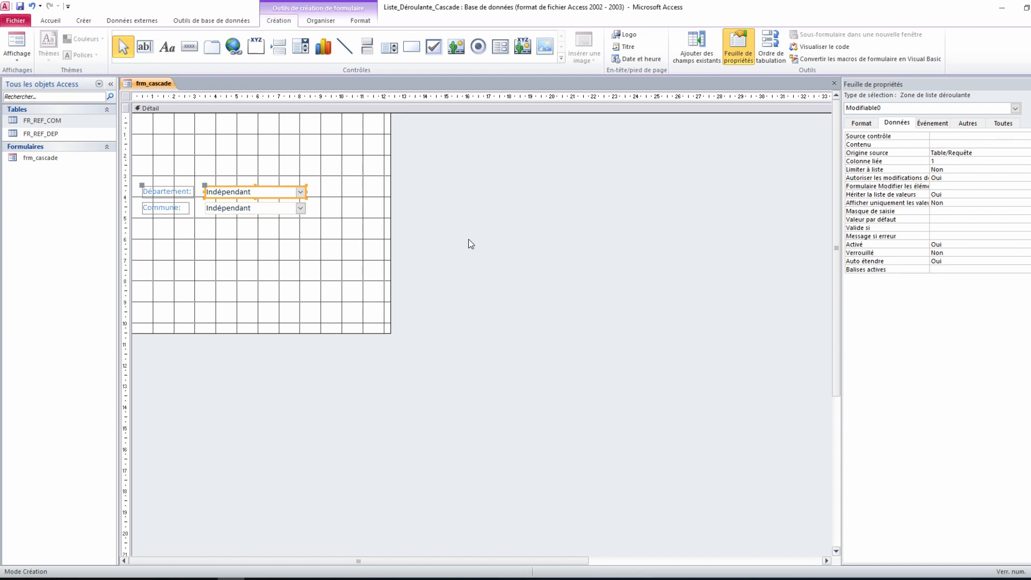
click(968, 123)
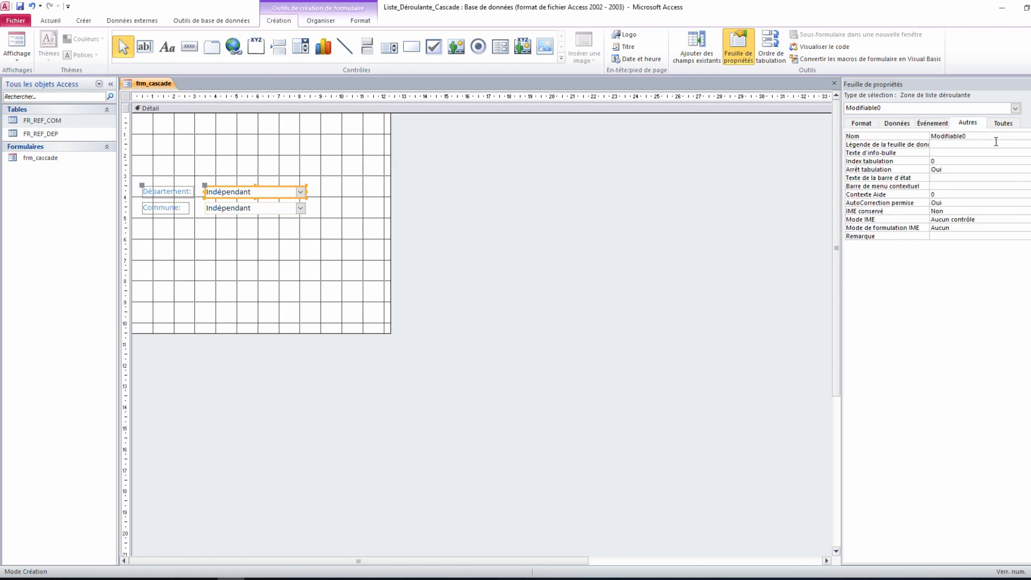
double_click(985, 136)
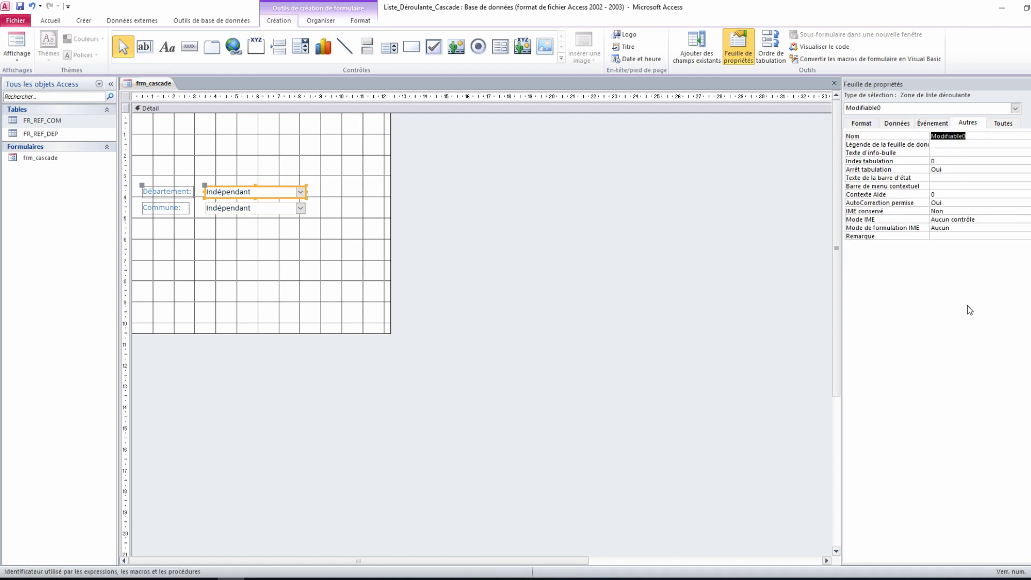
text(txt_dep)
key(Return)
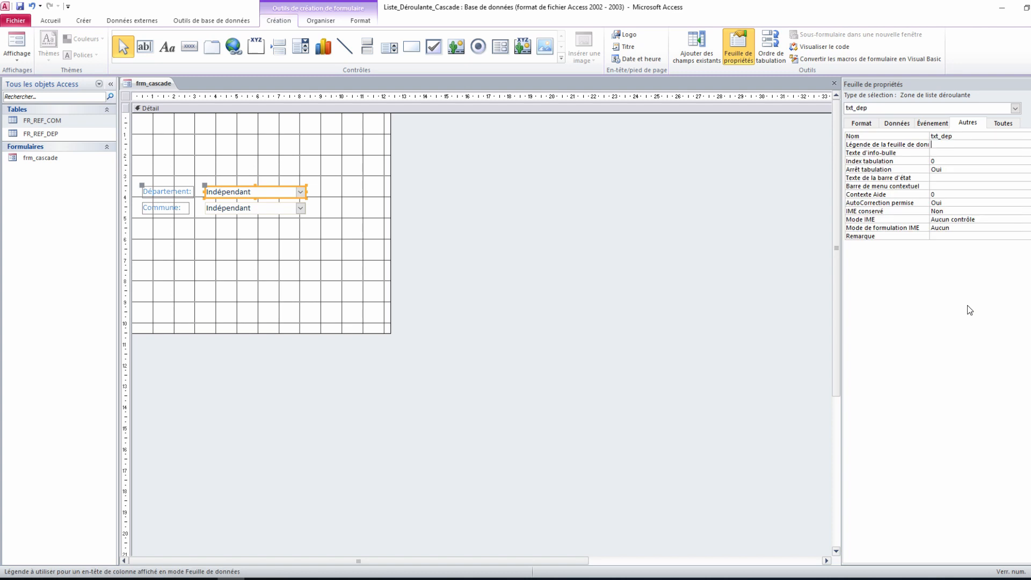
Name the Commune combo box txt_com.
click(263, 211)
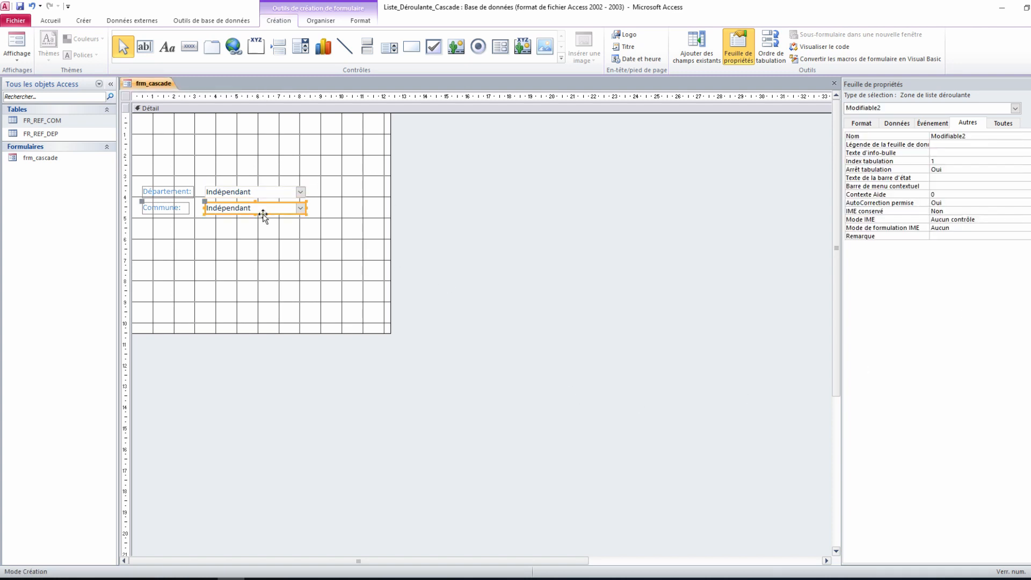
click(980, 137)
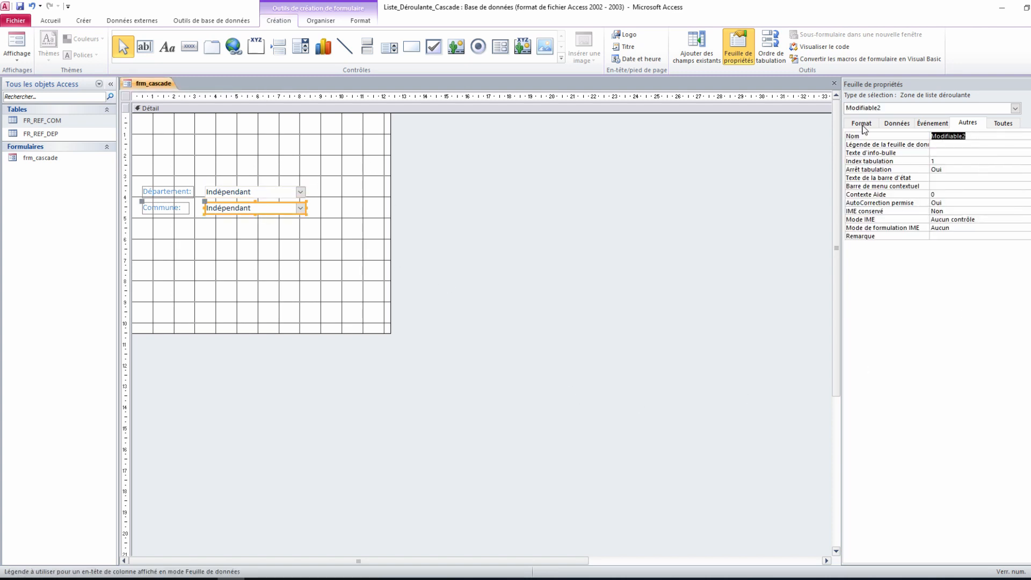
text(txt_com)
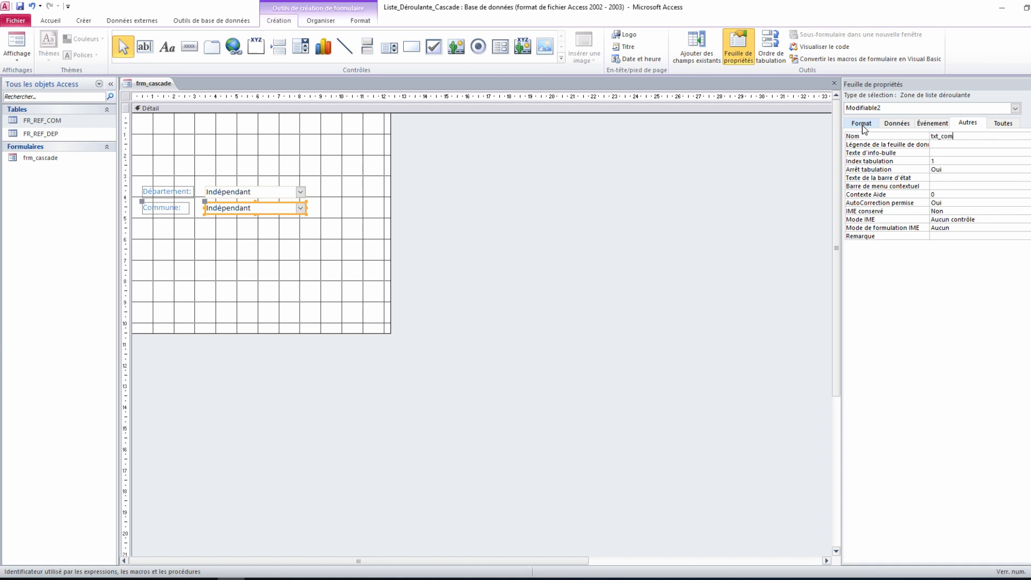
key(Return)
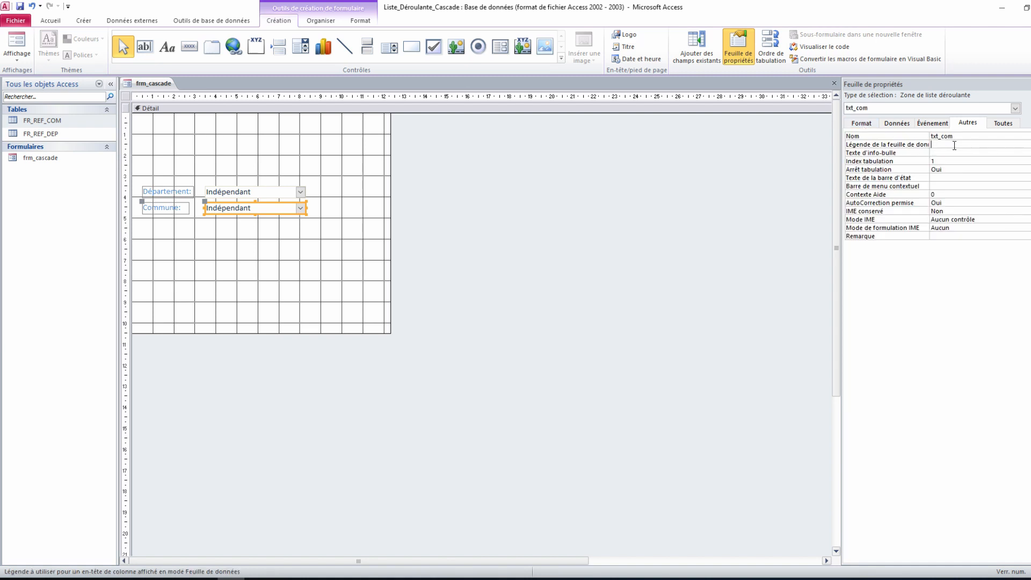
click(566, 234)
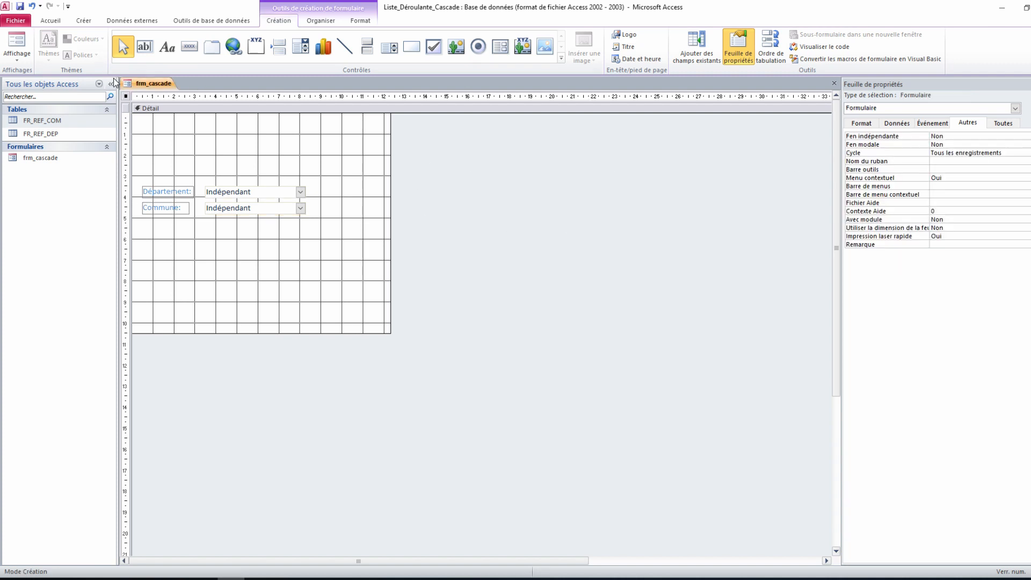
Preview frm_cascade in Form view, check the lists of both combo boxes, and return to Design view.
right_click(158, 82)
click(541, 185)
key(F5)
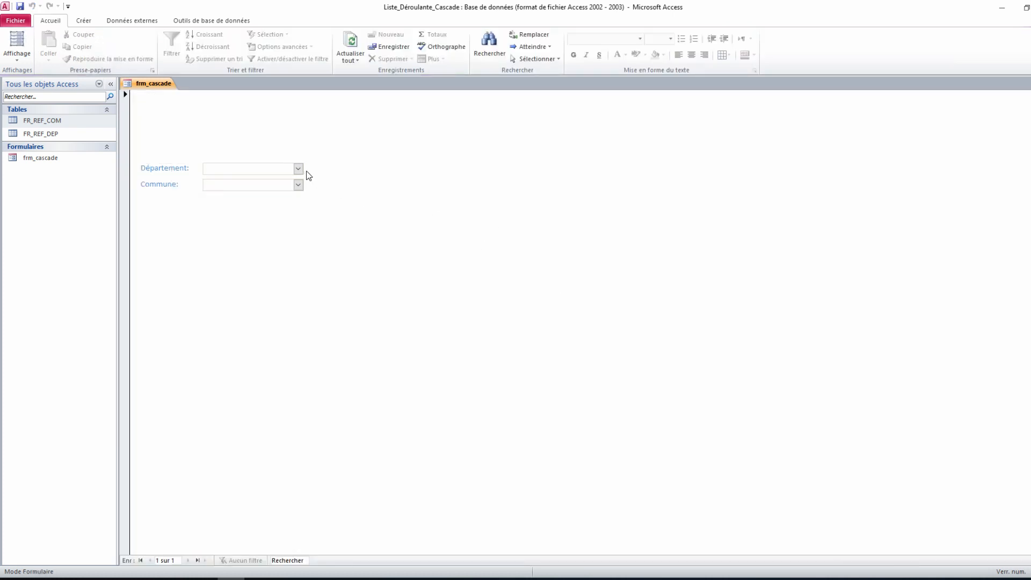
click(299, 170)
click(301, 189)
click(720, 316)
click(1030, 572)
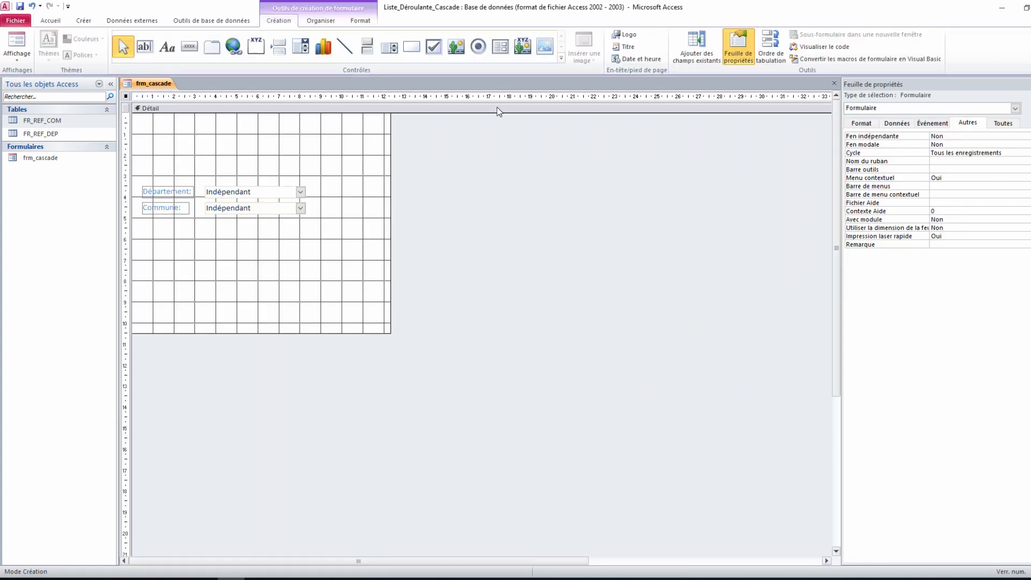
Start a row source query for the txt_dep combo box and add the FR_REF_DEP table to it.
click(255, 193)
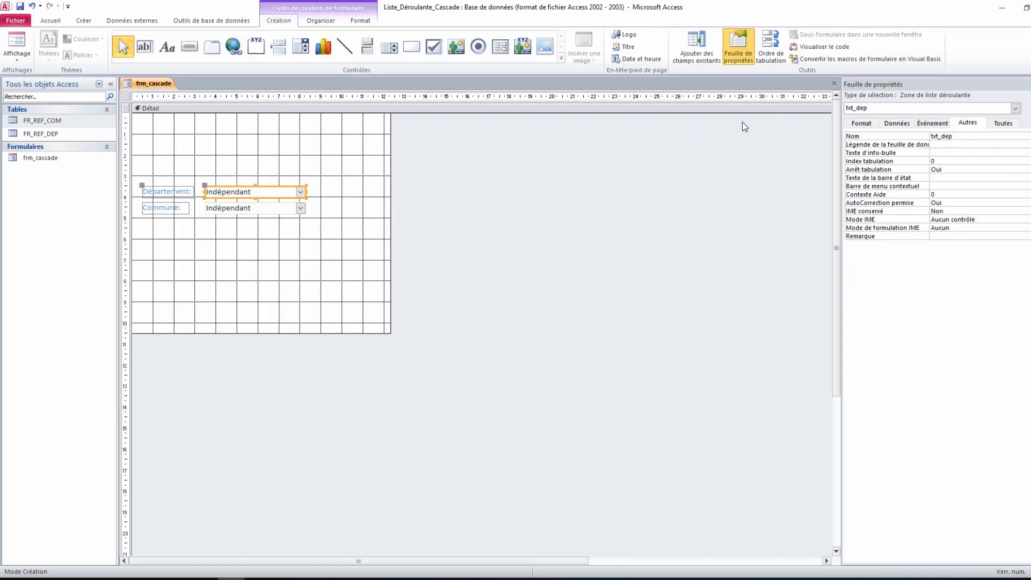
click(894, 123)
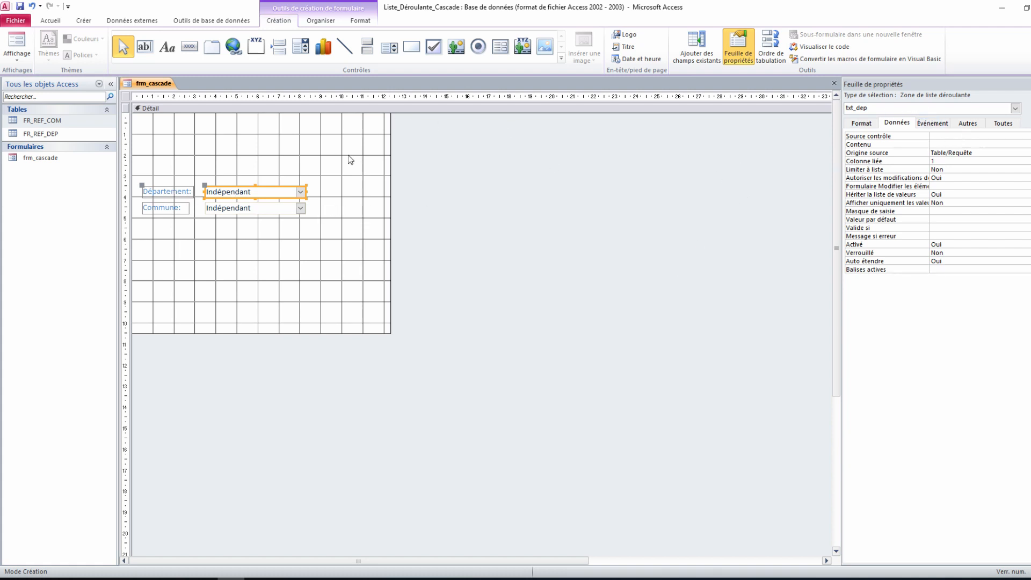
click(1009, 145)
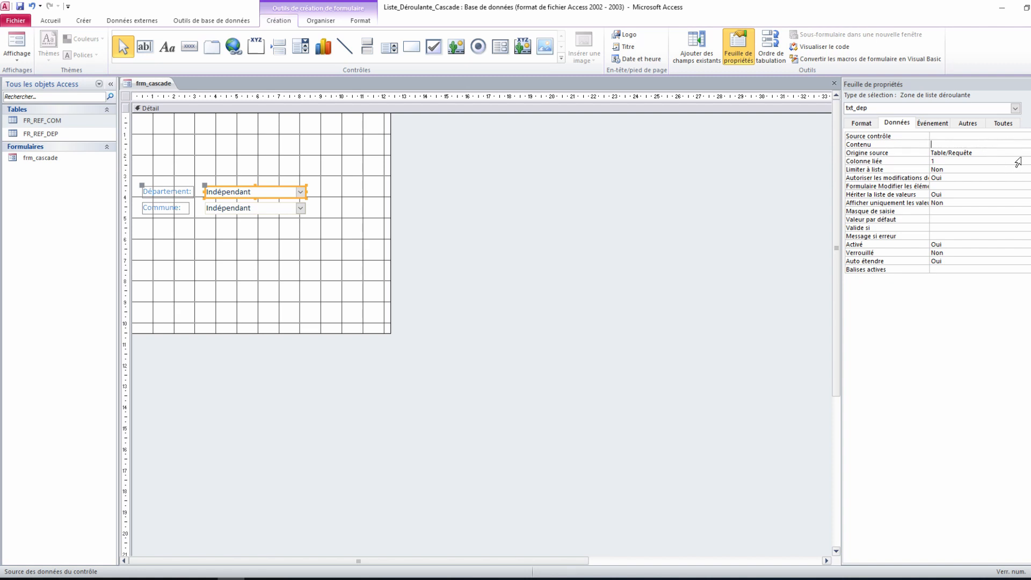
click(1030, 145)
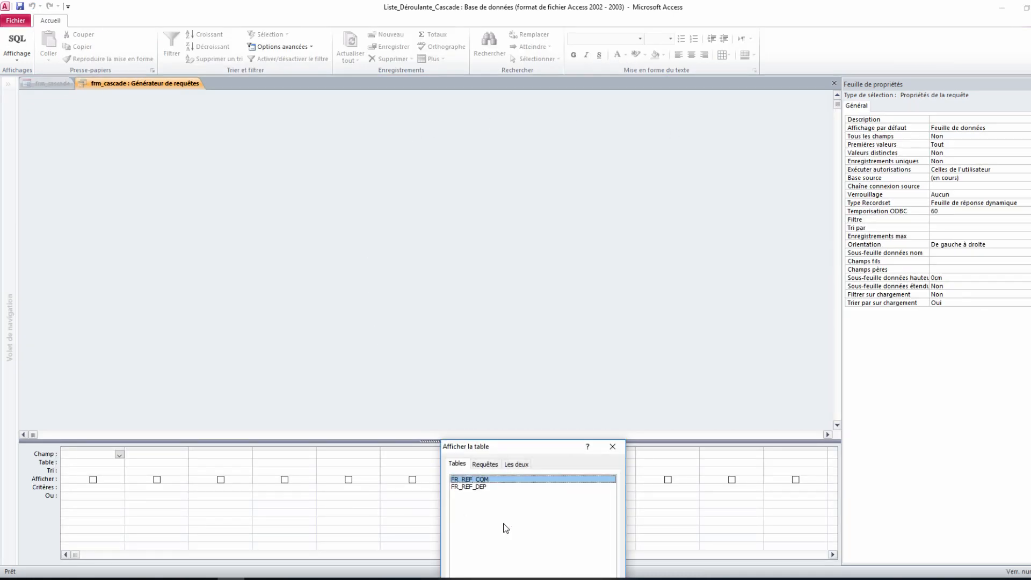
drag(557, 449, 623, 153)
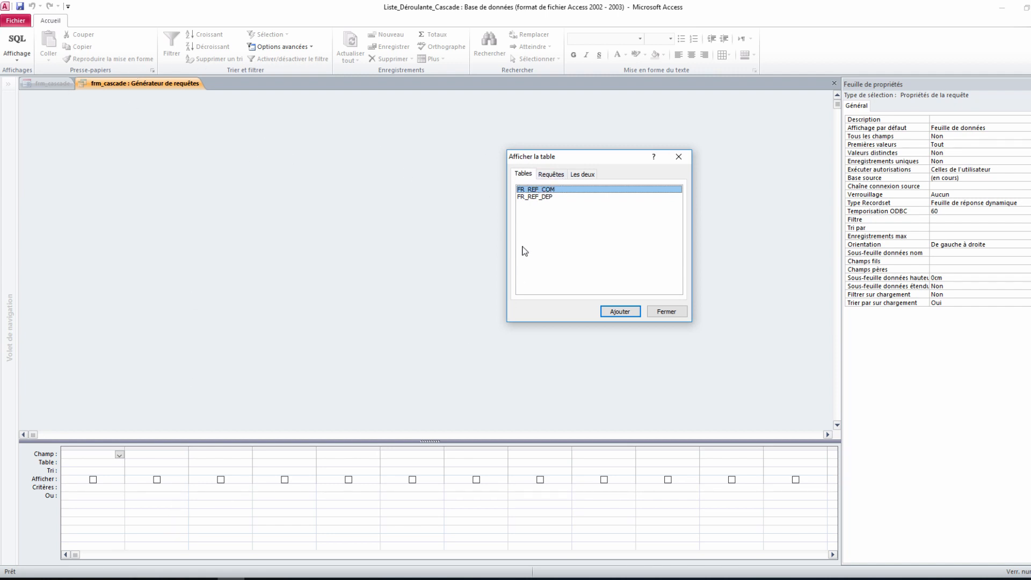
double_click(534, 197)
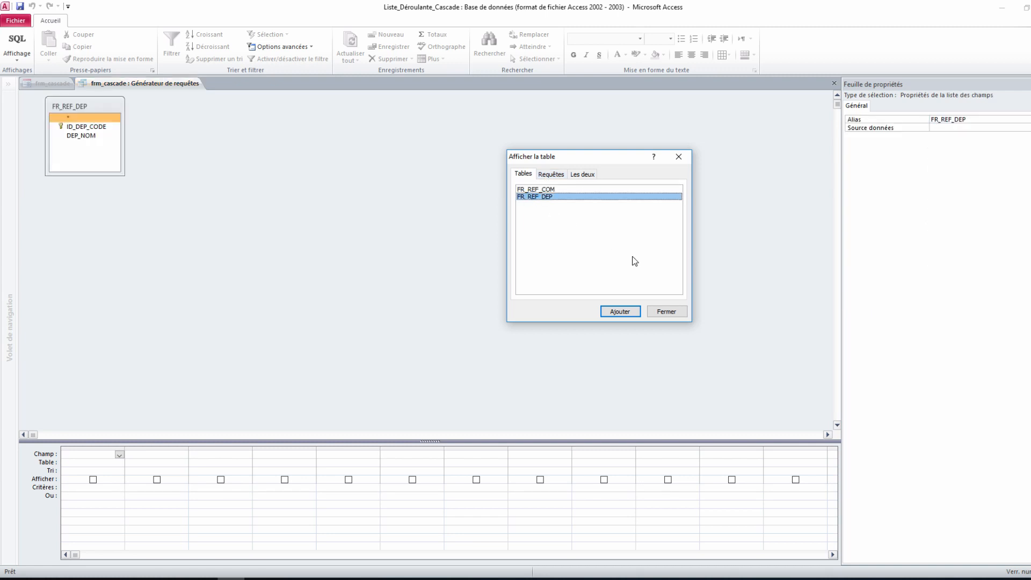
click(686, 160)
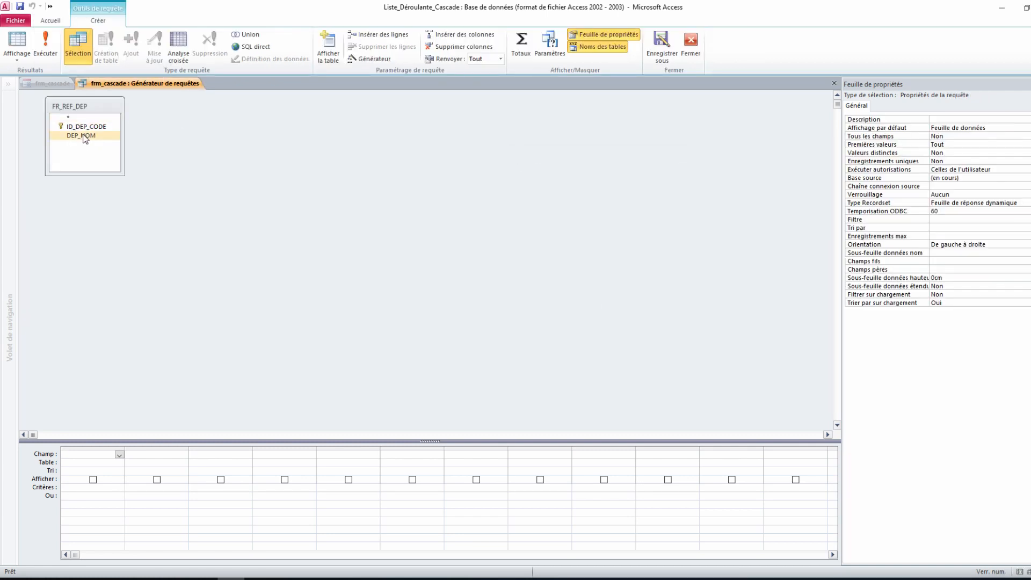
Add DEP_NOM to the query, sort it in ascending order (Croissant) and group it with Regroupement.
double_click(86, 136)
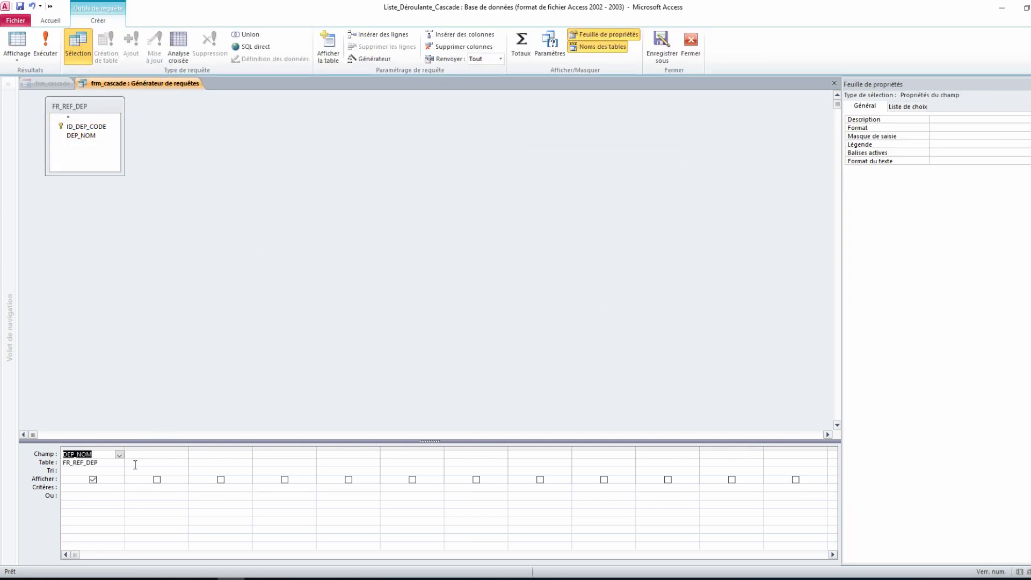
click(105, 470)
click(120, 471)
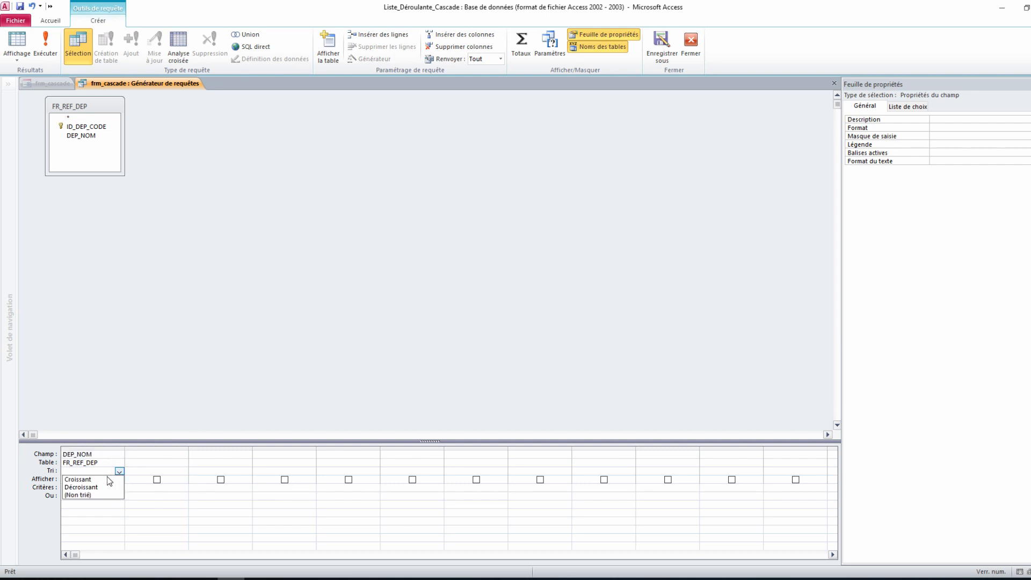
click(108, 476)
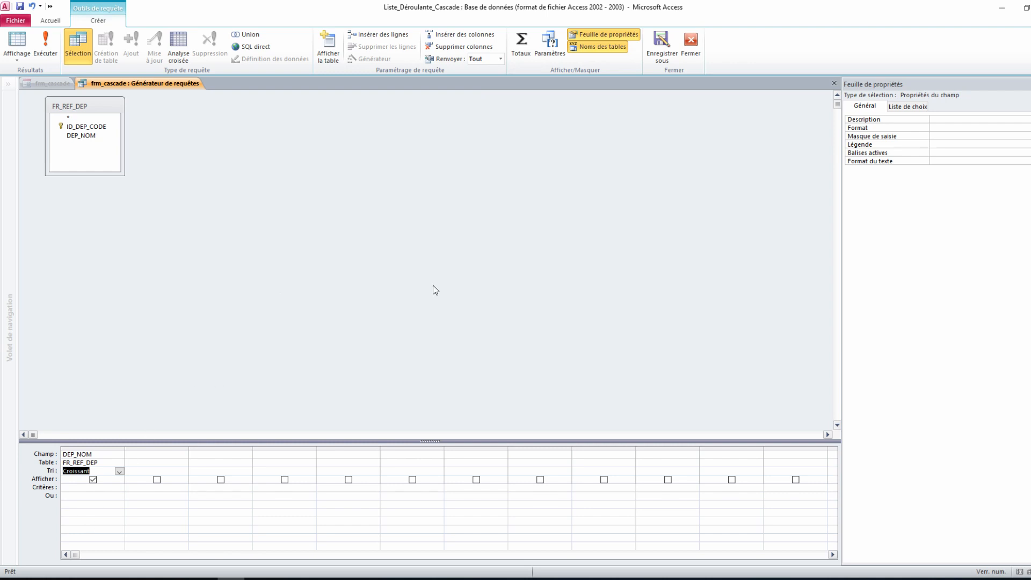
click(521, 46)
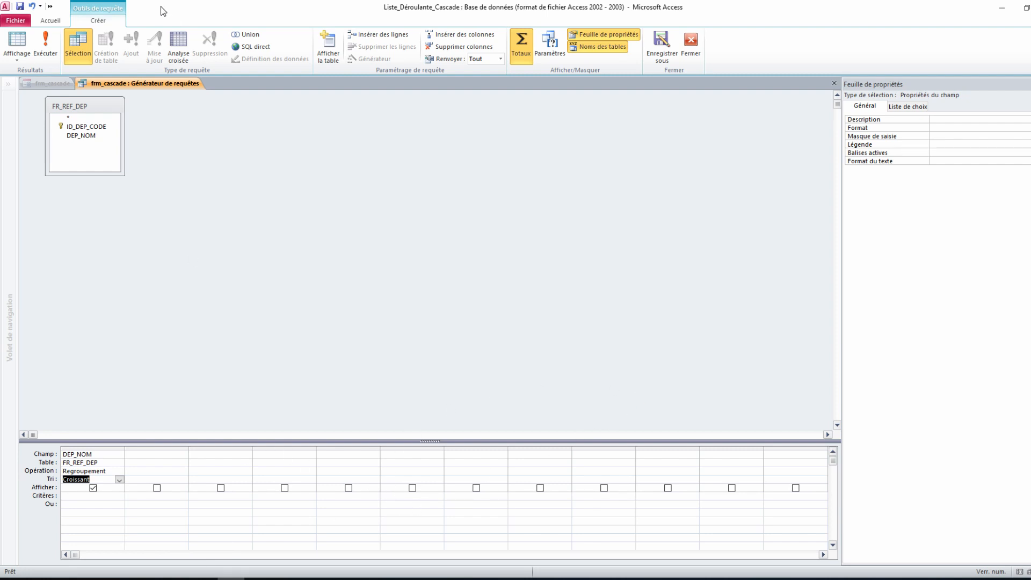
Save the row source query of txt_dep and close the query builder.
right_click(154, 83)
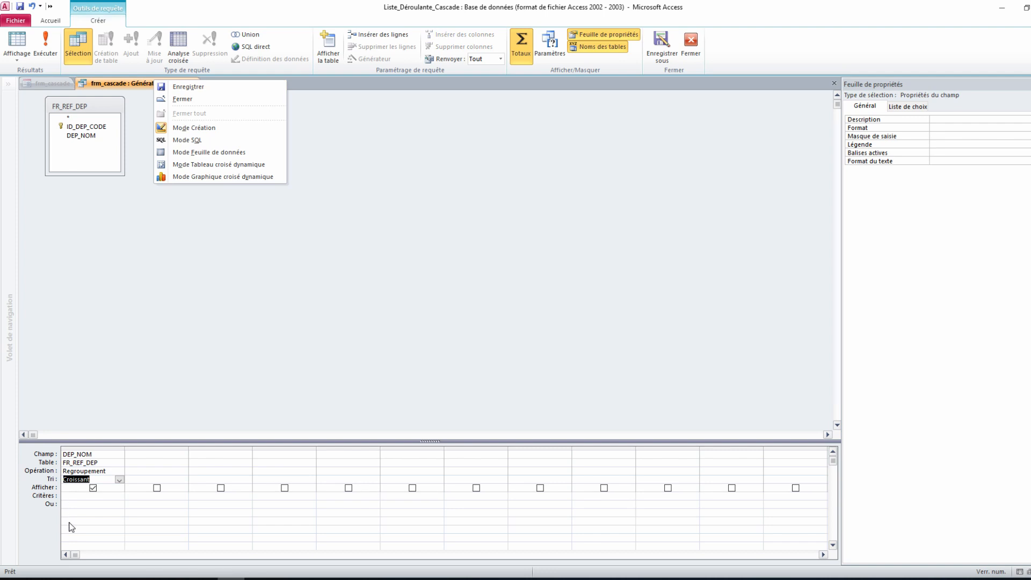
click(205, 86)
right_click(183, 83)
click(218, 100)
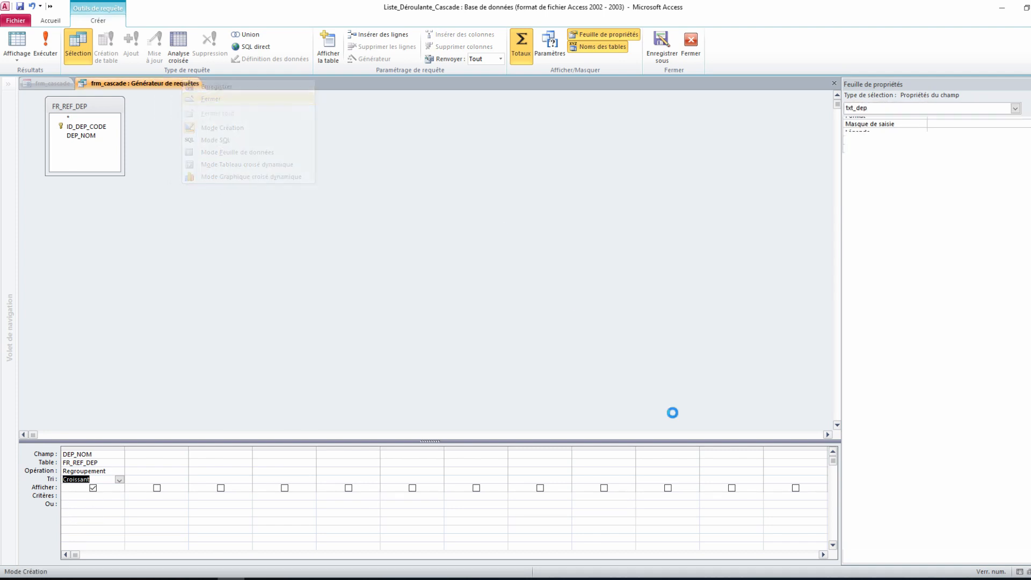
Test the Département list in Form view by choosing Vendée and Vosges, and return to Design view.
key(F5)
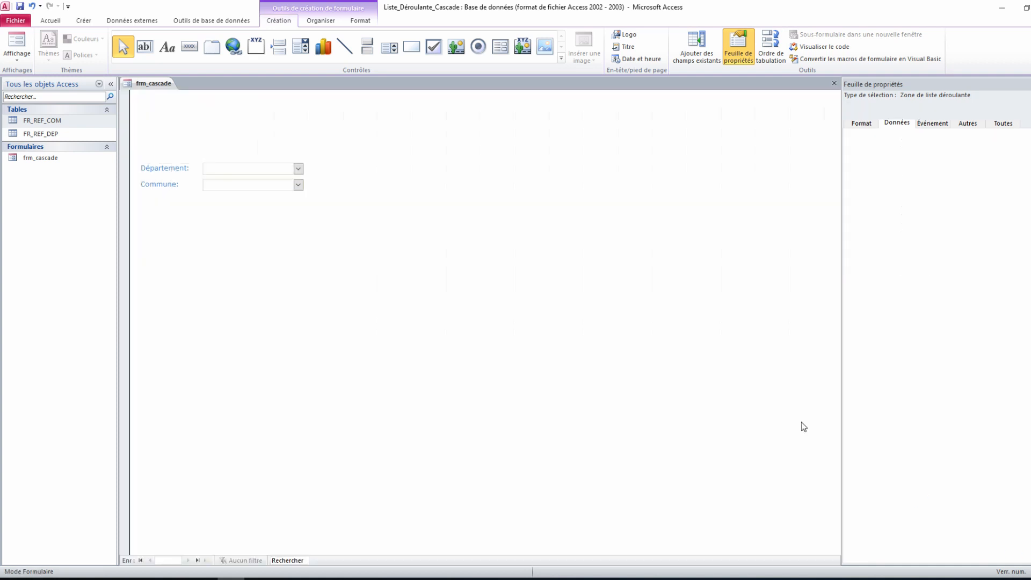
click(298, 168)
drag(298, 193, 298, 282)
click(248, 286)
click(298, 170)
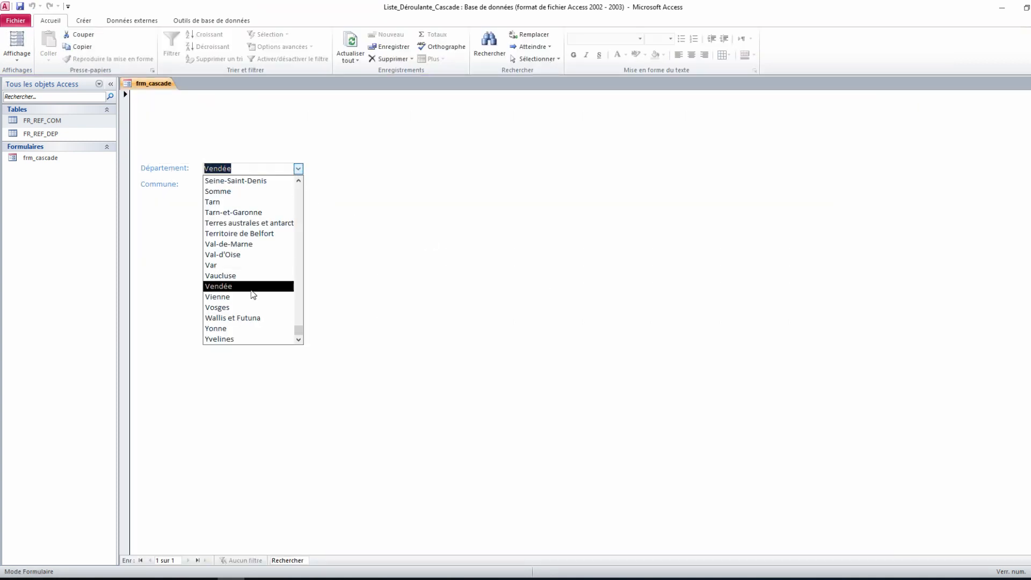
click(247, 304)
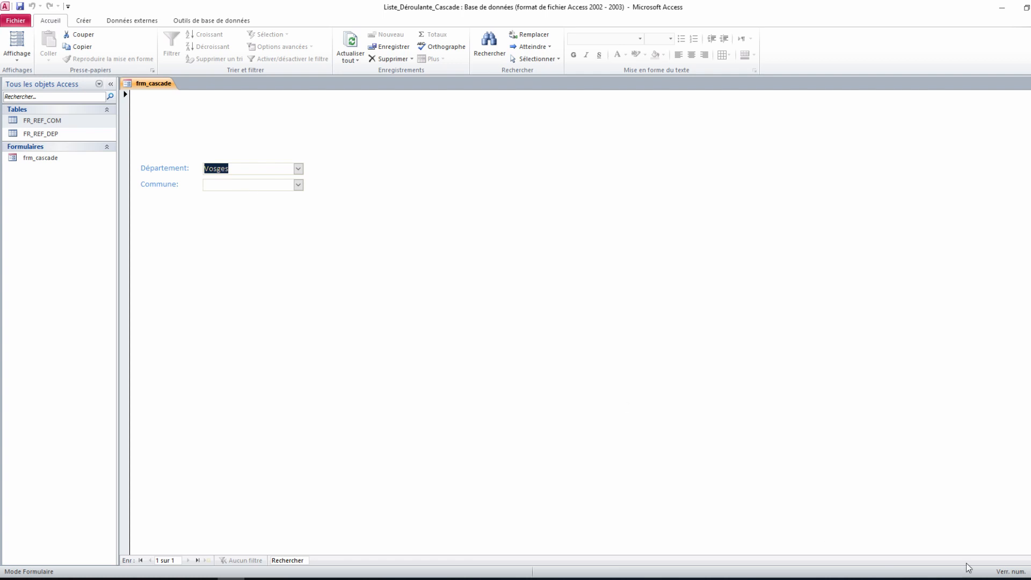
click(17, 42)
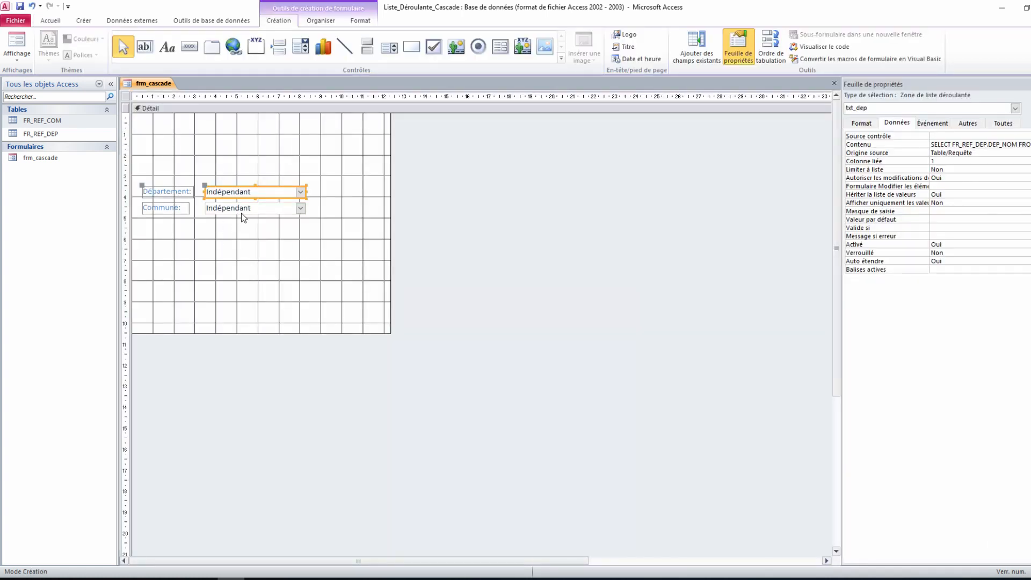
Start a row source query for the txt_com combo box with the FR_REF_DEP and FR_REF_COM tables.
click(244, 209)
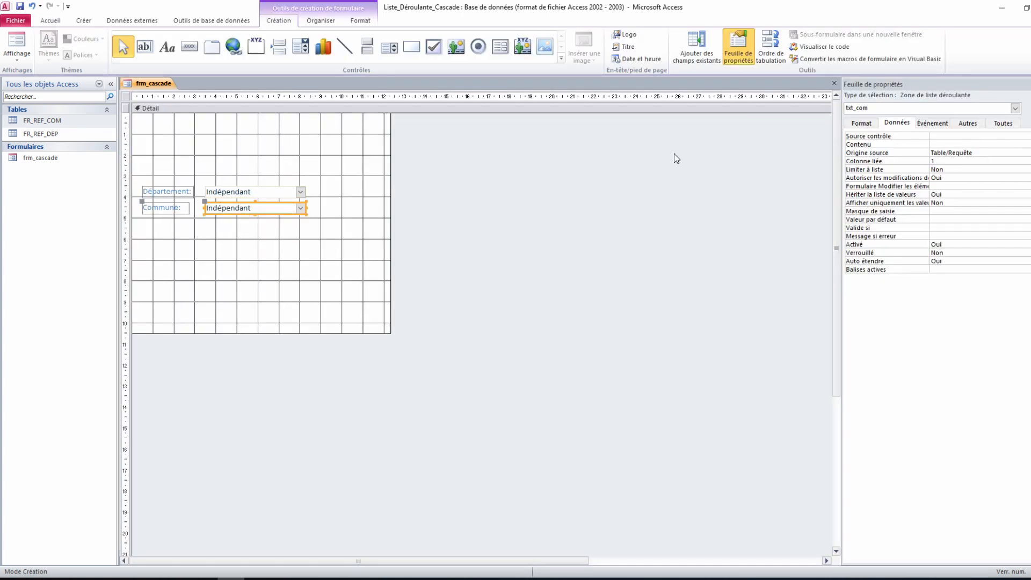
click(963, 145)
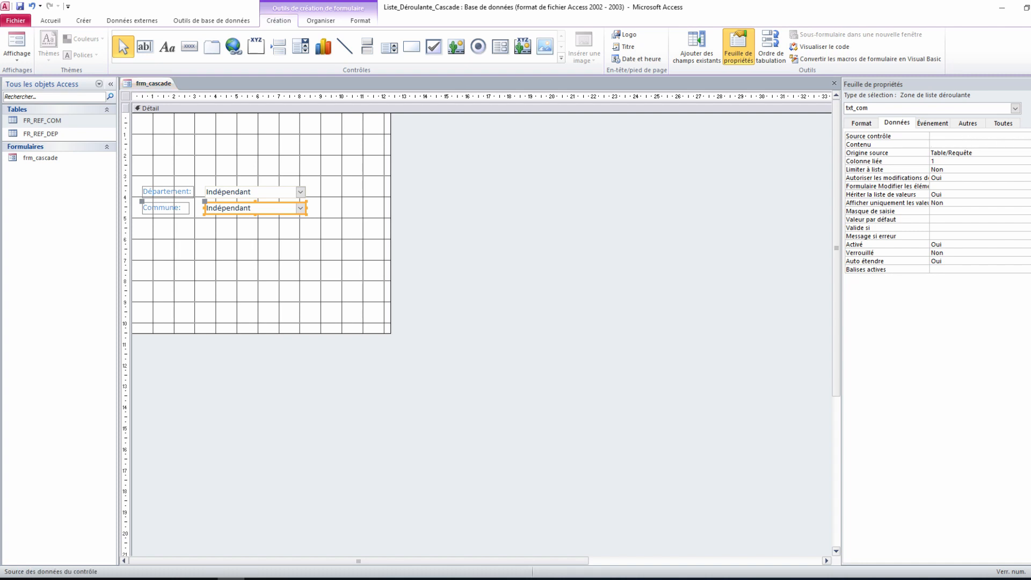
click(1030, 144)
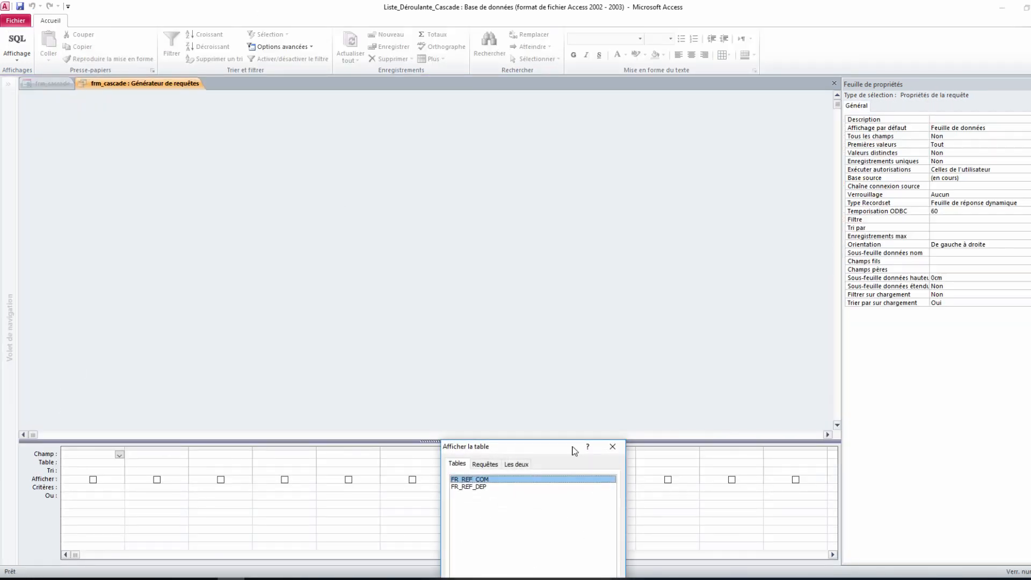
drag(544, 443, 581, 151)
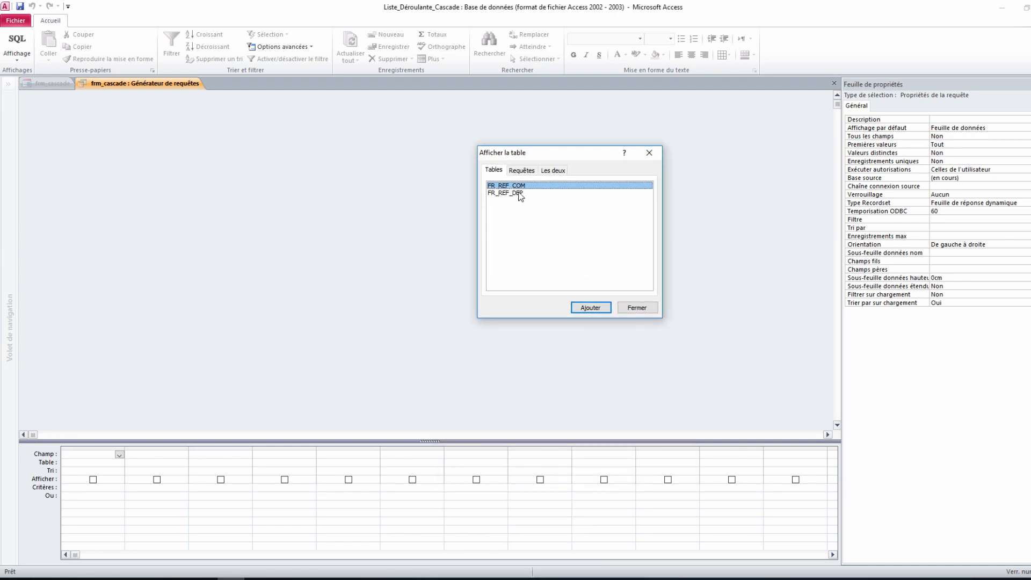
double_click(498, 194)
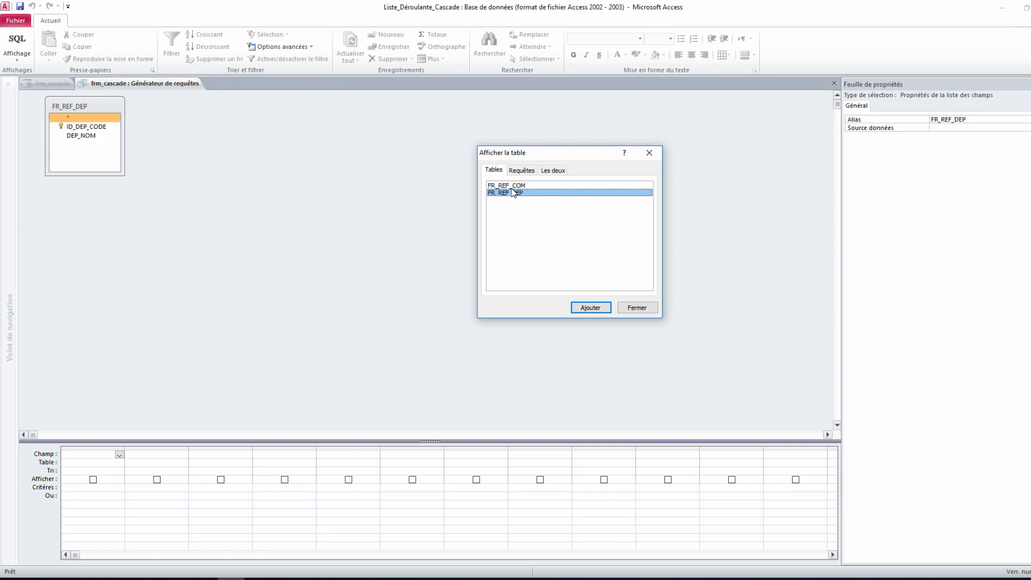
double_click(517, 186)
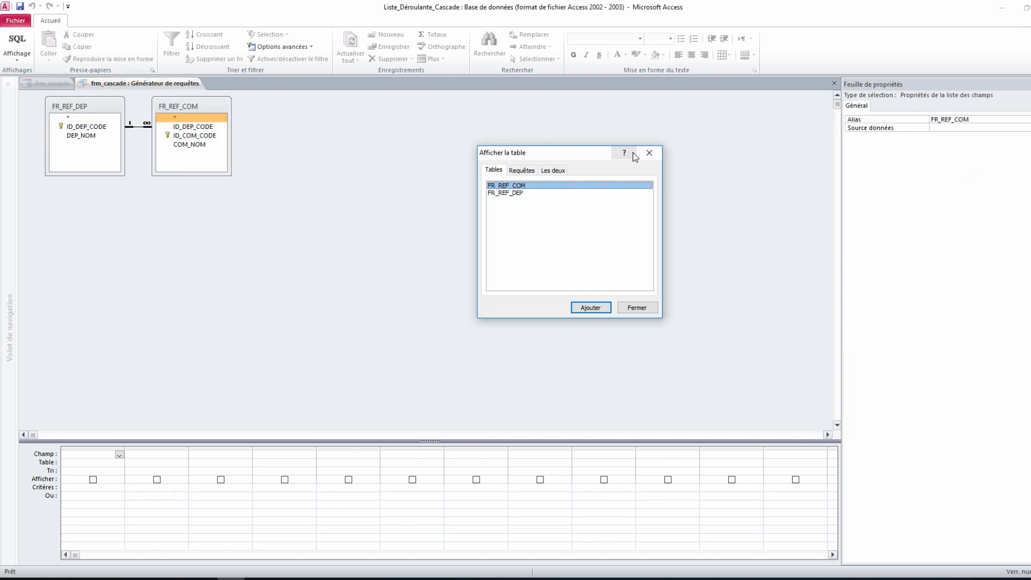
click(650, 153)
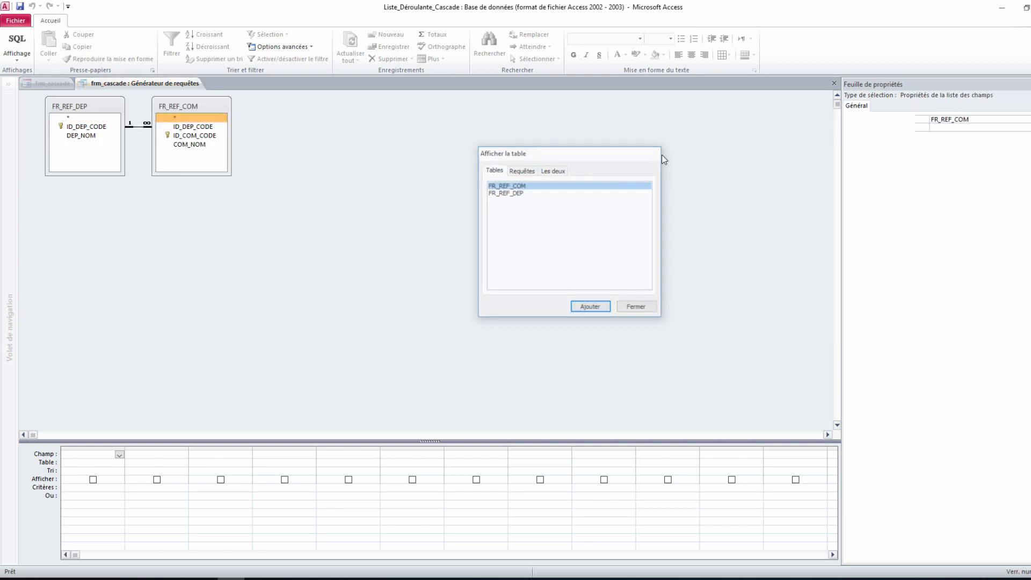
Space the FR_REF_DEP and FR_REF_COM tables farther apart in the query diagram.
click(185, 107)
drag(225, 110, 268, 116)
drag(102, 110, 130, 118)
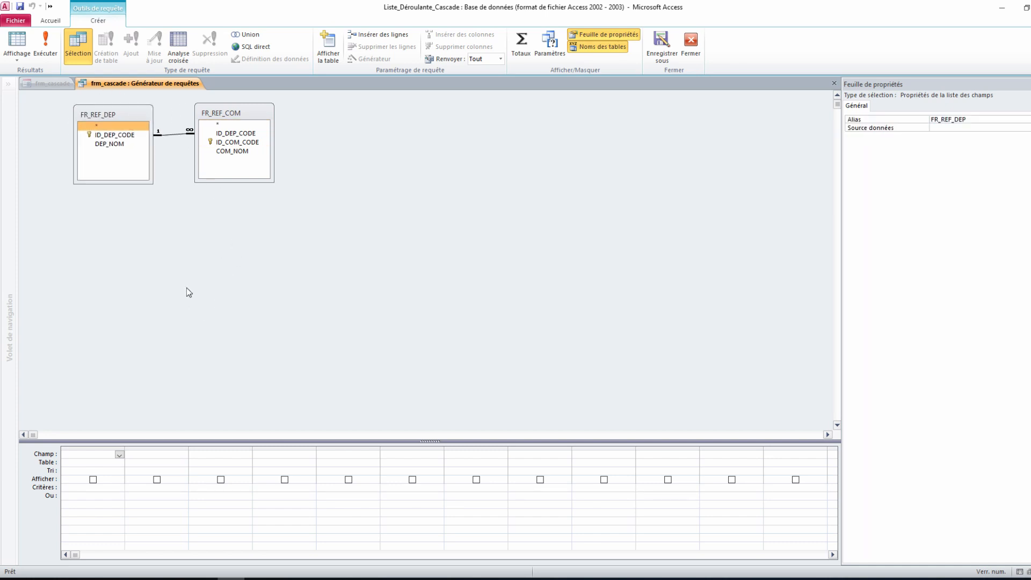
Add COM_NOM from FR_REF_COM to the query, group it with Regroupement and sort it in ascending order (Croissant).
double_click(234, 151)
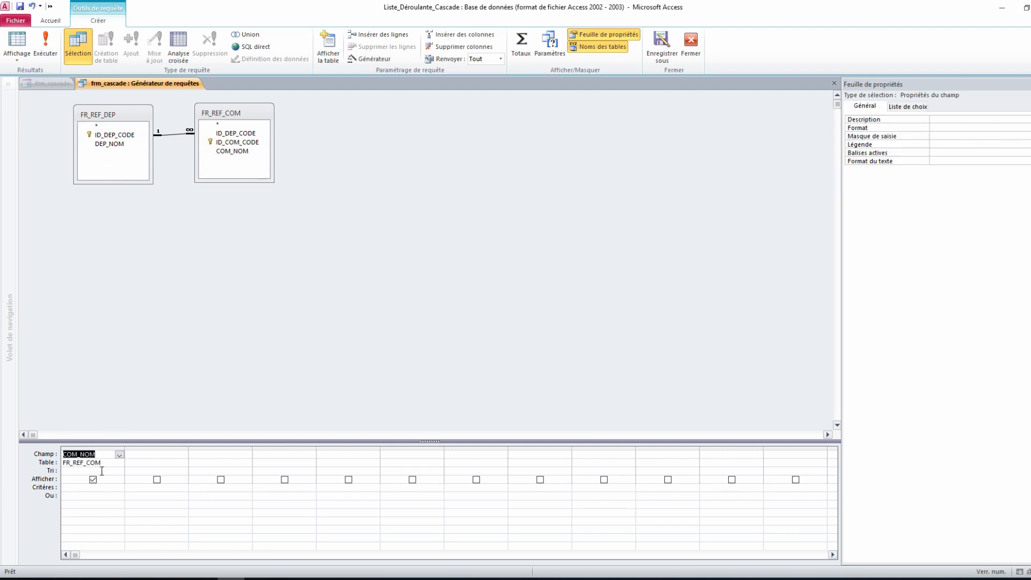
click(519, 46)
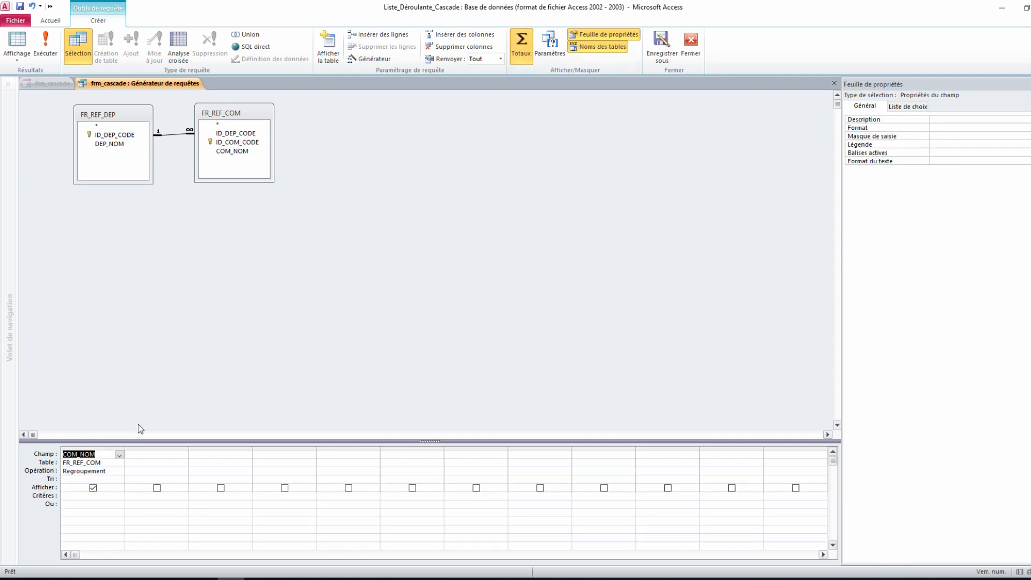
click(104, 480)
click(119, 480)
click(108, 486)
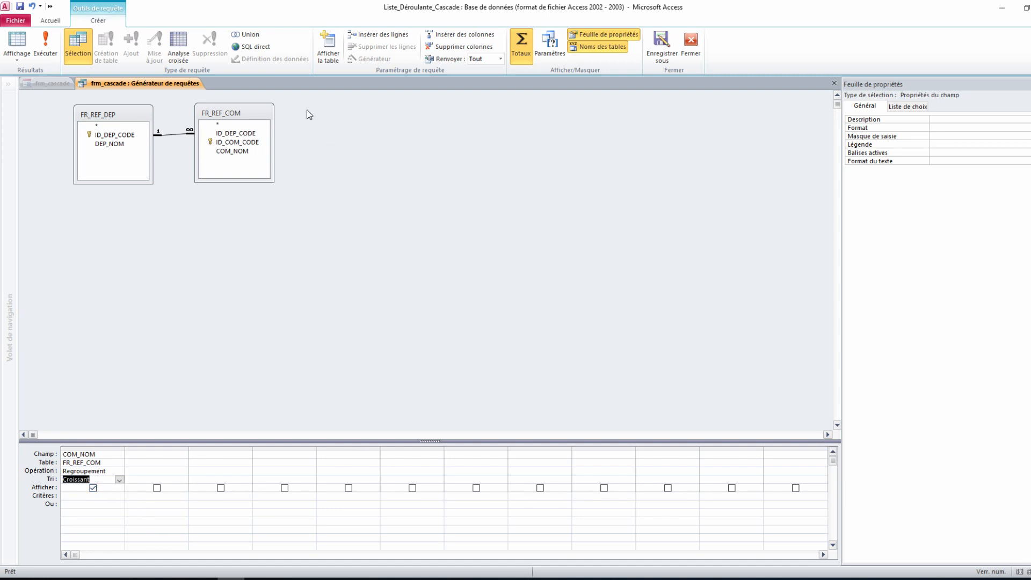
Add DEP_NOM from FR_REF_DEP to the query as a grouped field and hide it from the results.
double_click(108, 144)
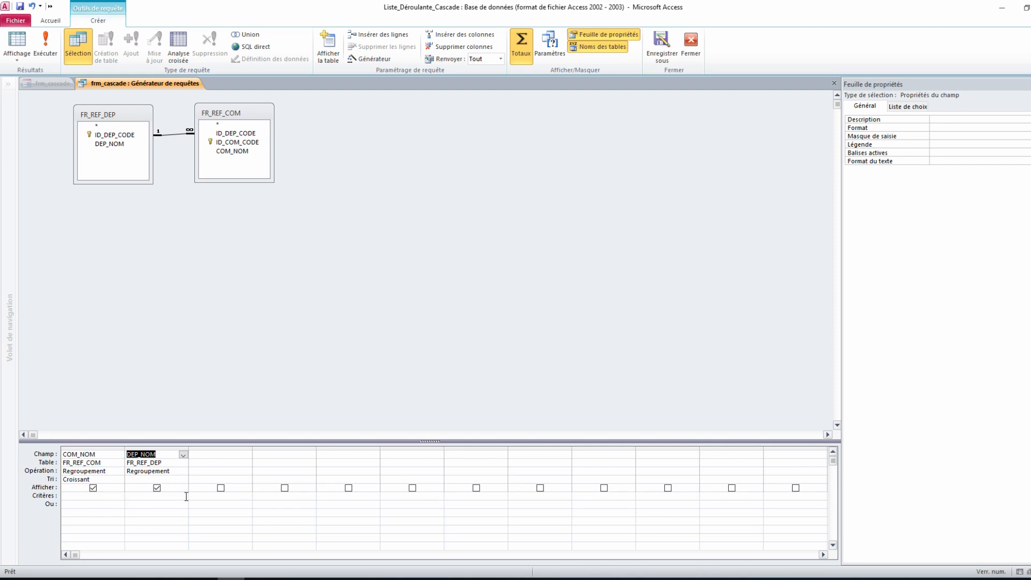
click(157, 489)
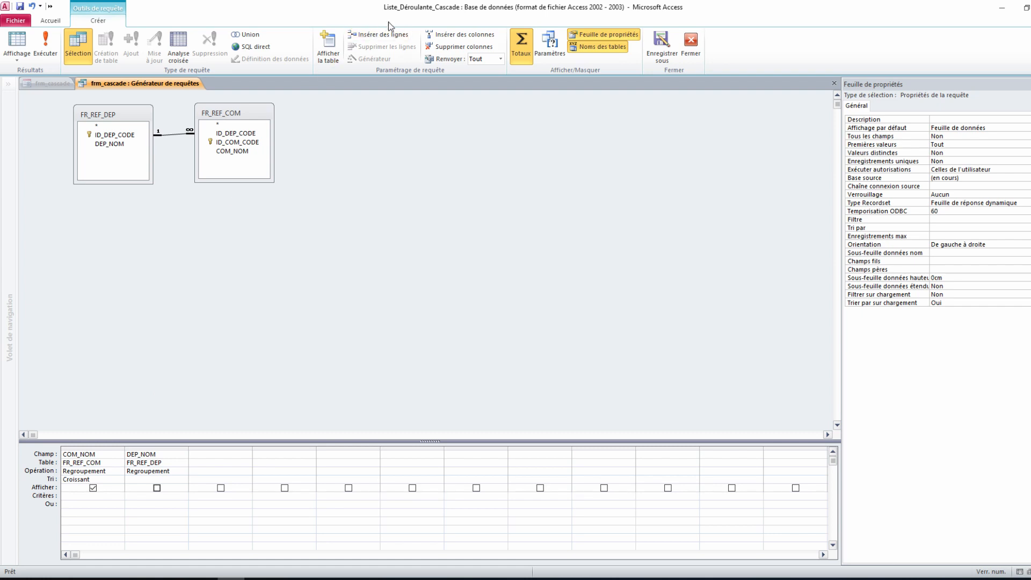
Build the DEP_NOM criterion with the expression builder so it refers to the form control: Formulaires![frm_cascade]![txt_dep].
click(87, 499)
click(142, 499)
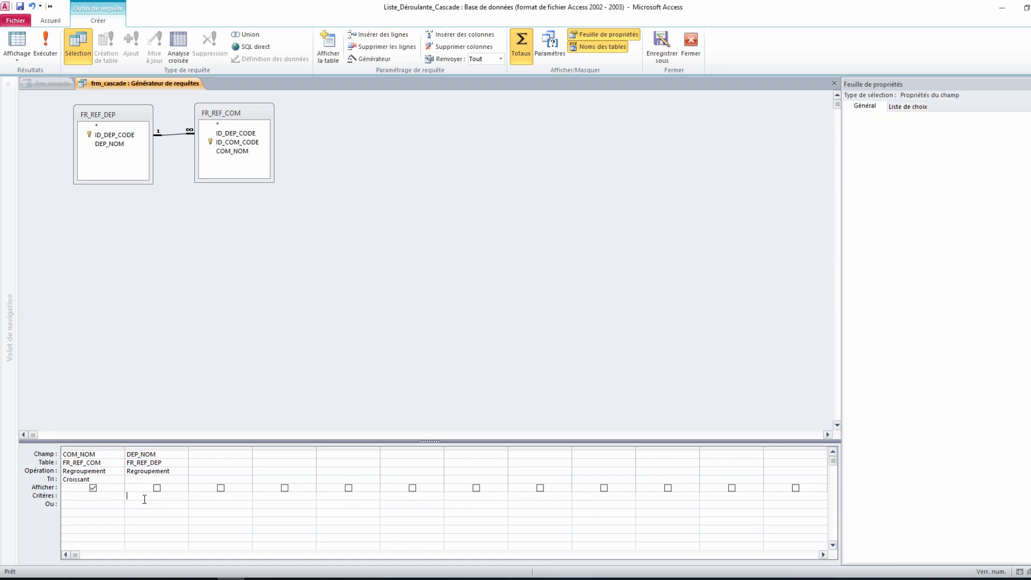
click(219, 498)
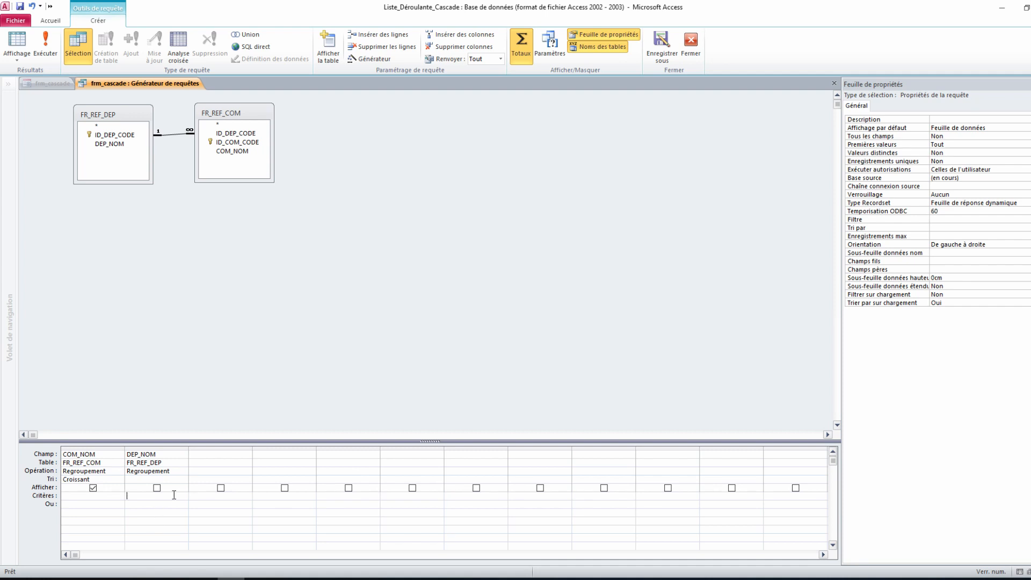
click(365, 60)
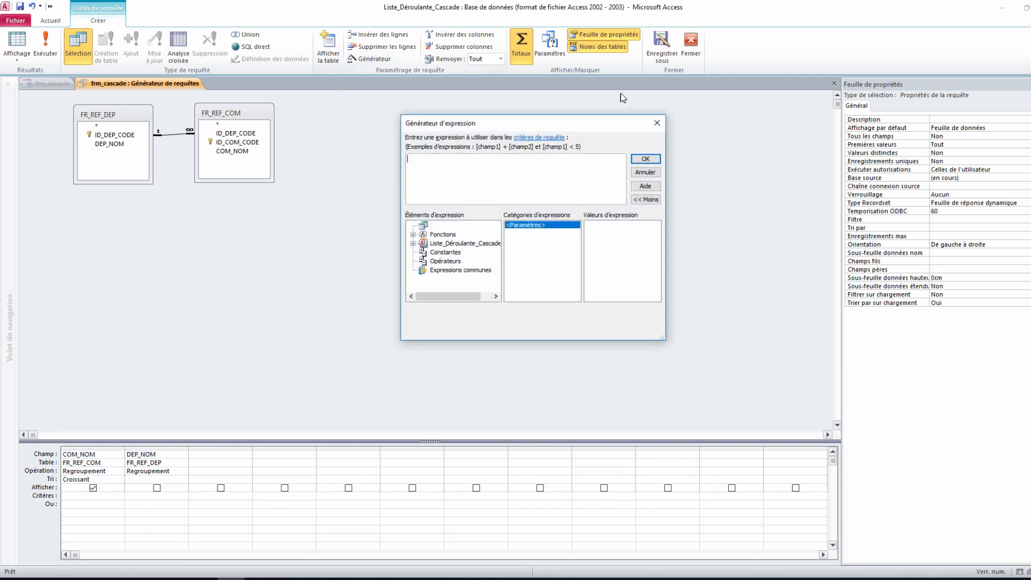
click(414, 243)
click(424, 270)
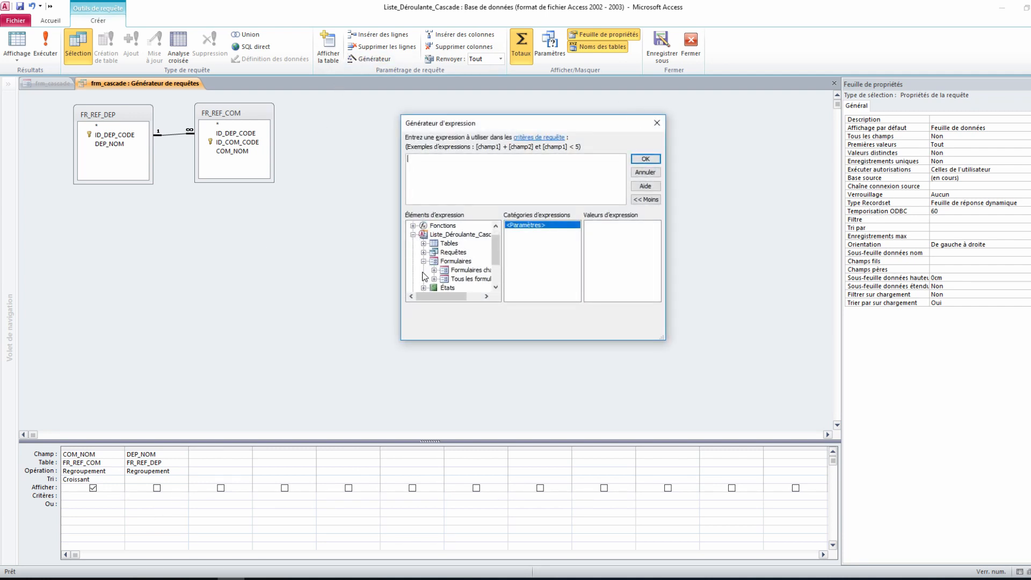
click(435, 269)
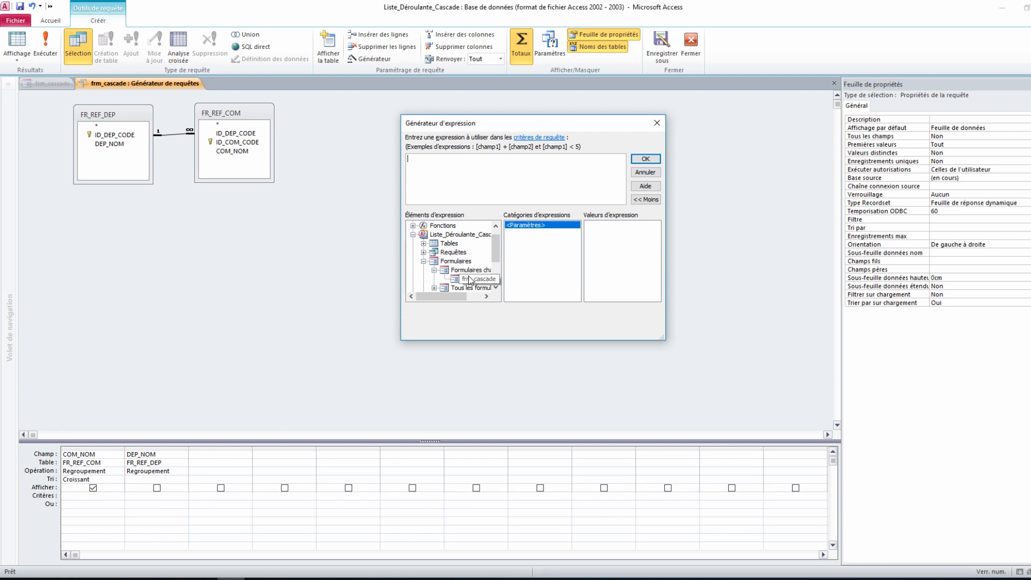
click(479, 280)
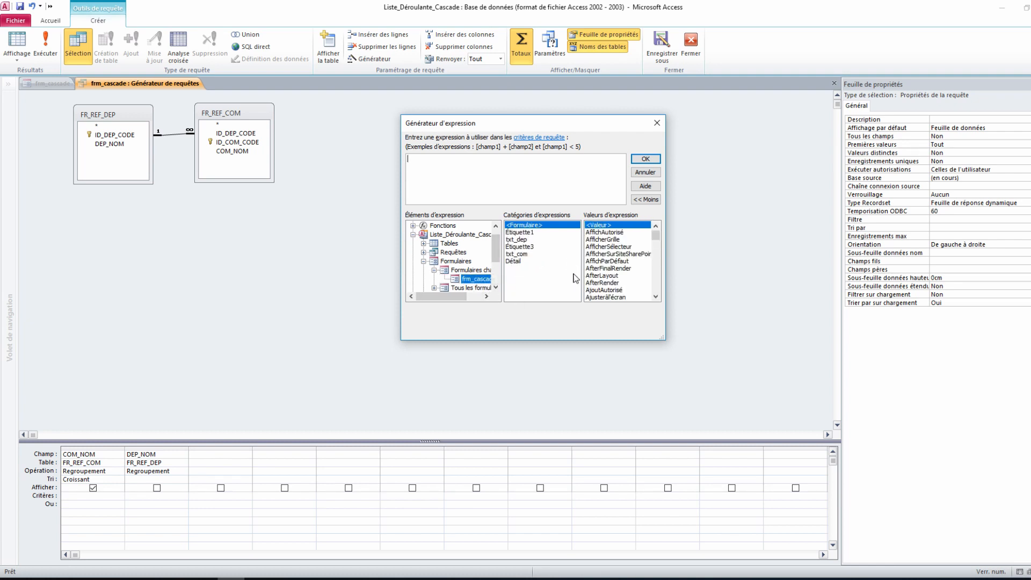
click(521, 240)
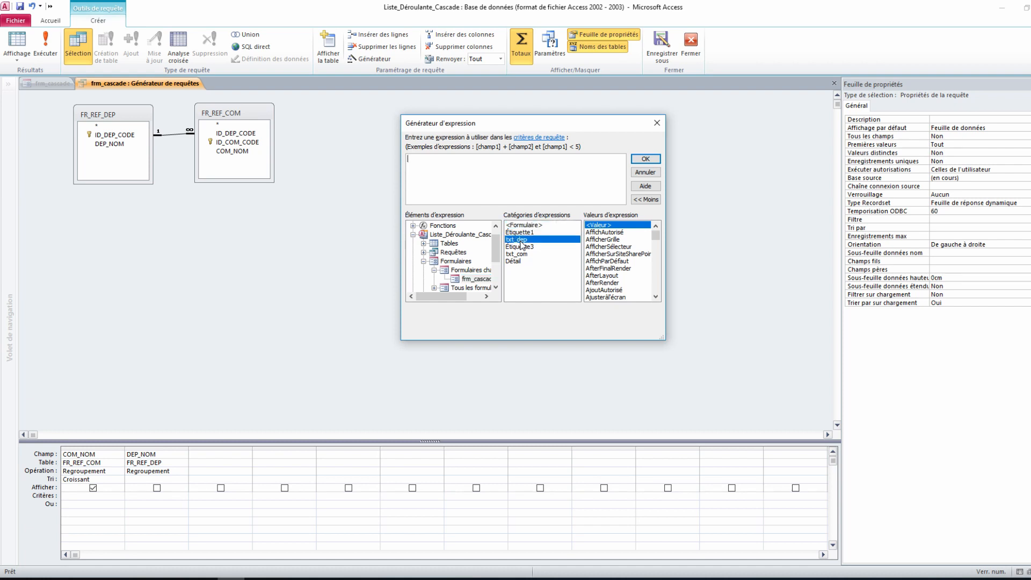
double_click(521, 239)
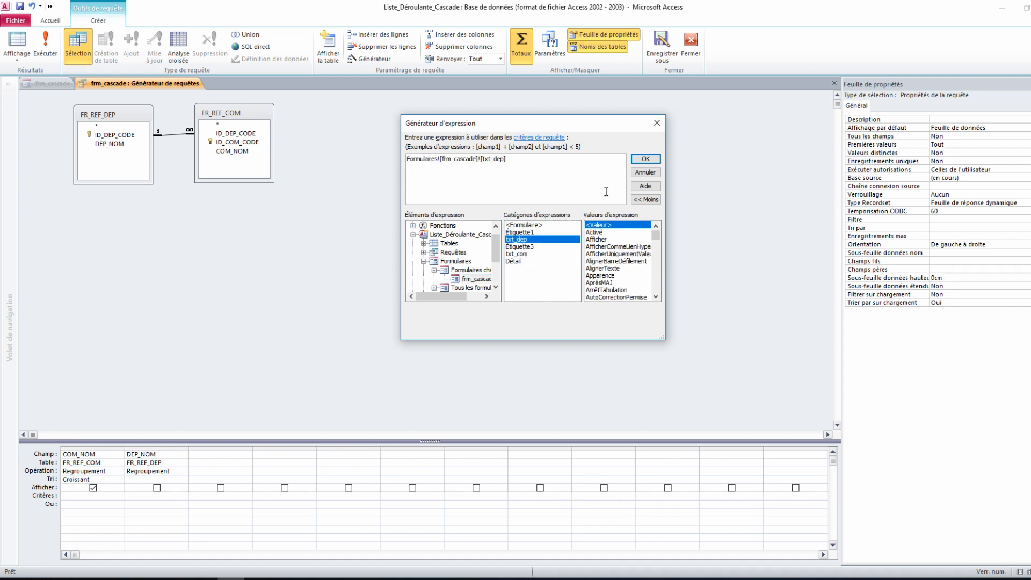
click(646, 159)
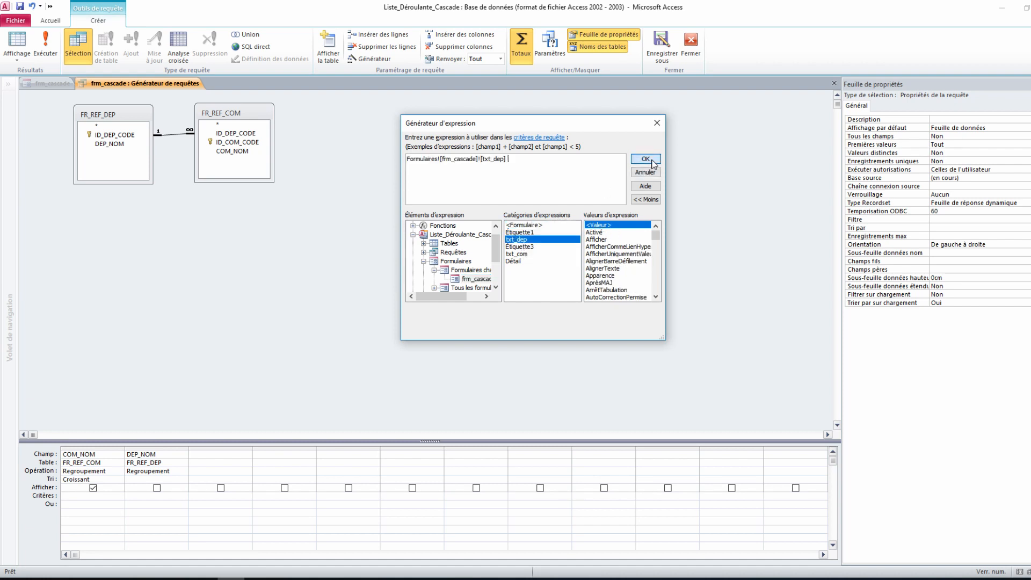
click(216, 508)
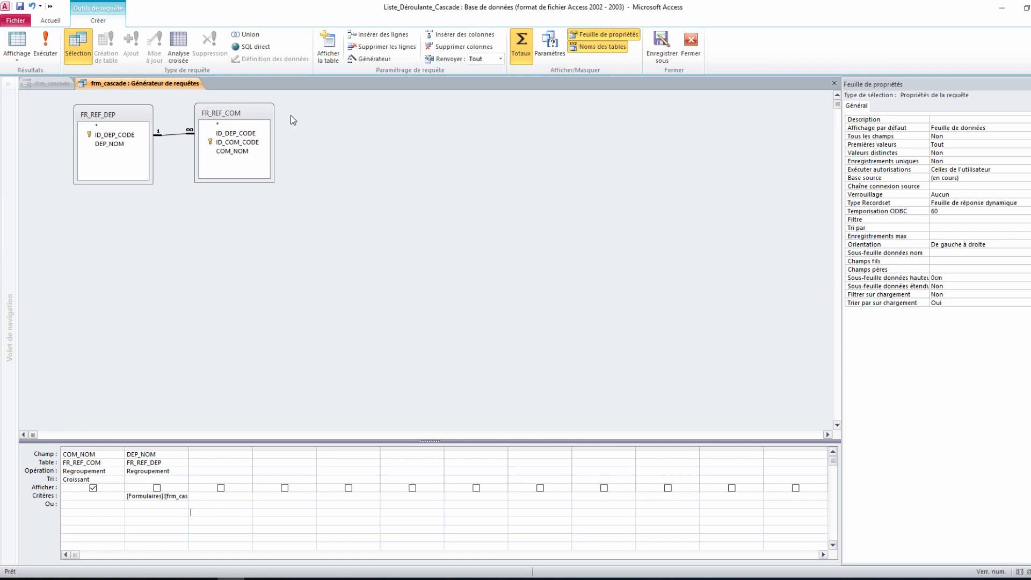
Save the txt_com row source query and close the query builder.
right_click(172, 85)
click(181, 88)
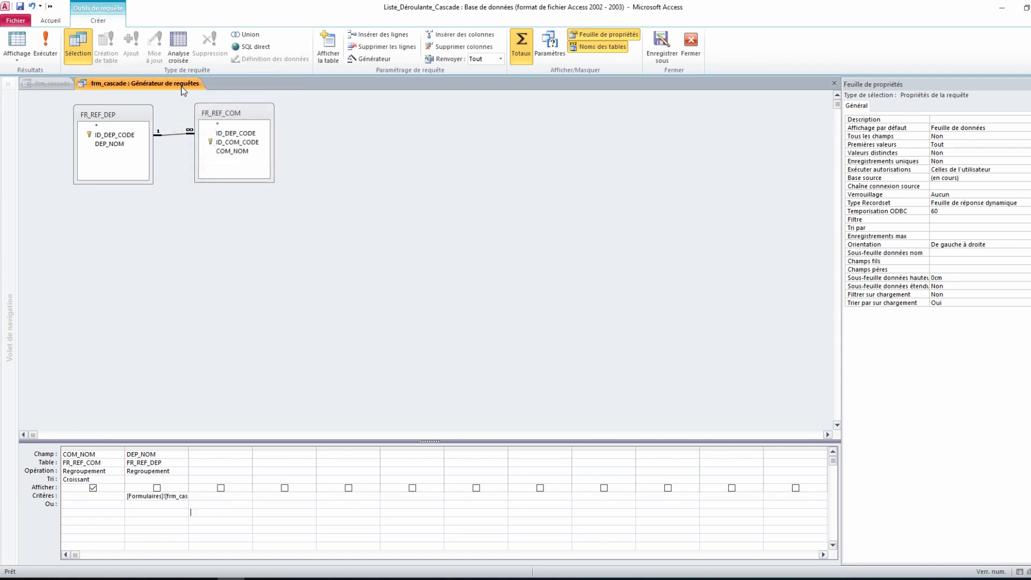
right_click(183, 86)
click(216, 105)
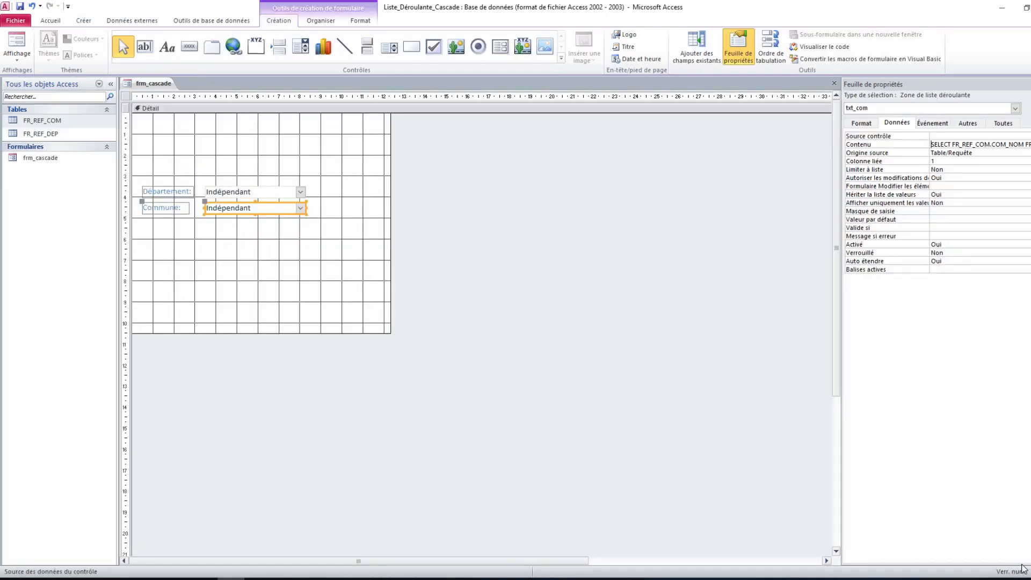
Test the form in Form view by choosing Ain as Département and displaying the Commune list.
click(1023, 568)
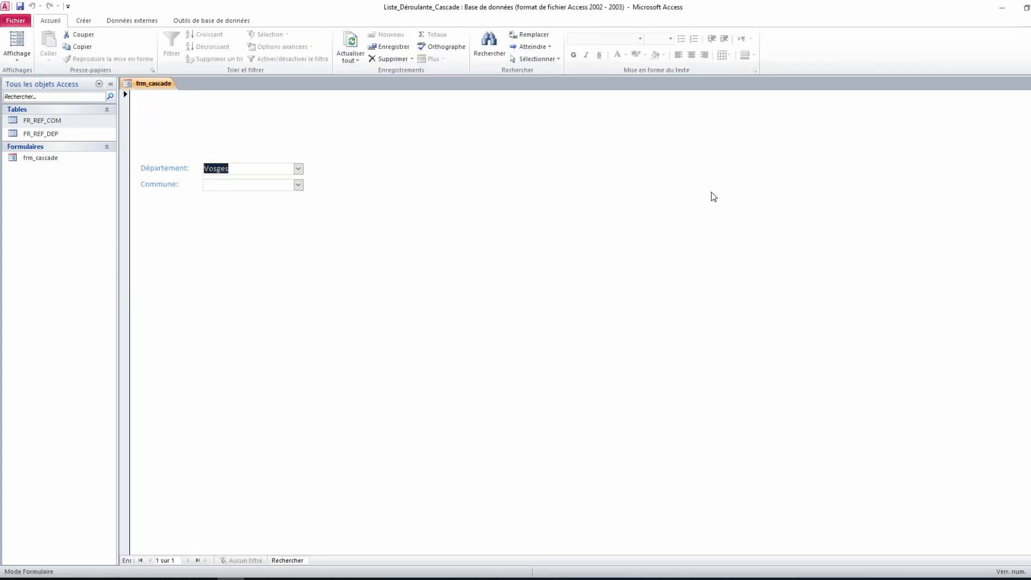
click(299, 168)
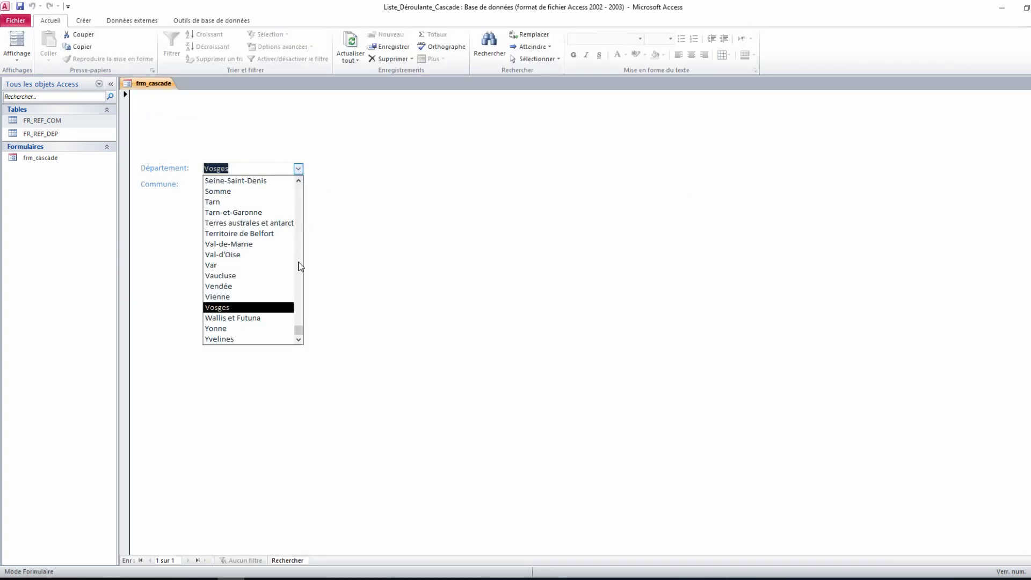
drag(298, 330, 281, 171)
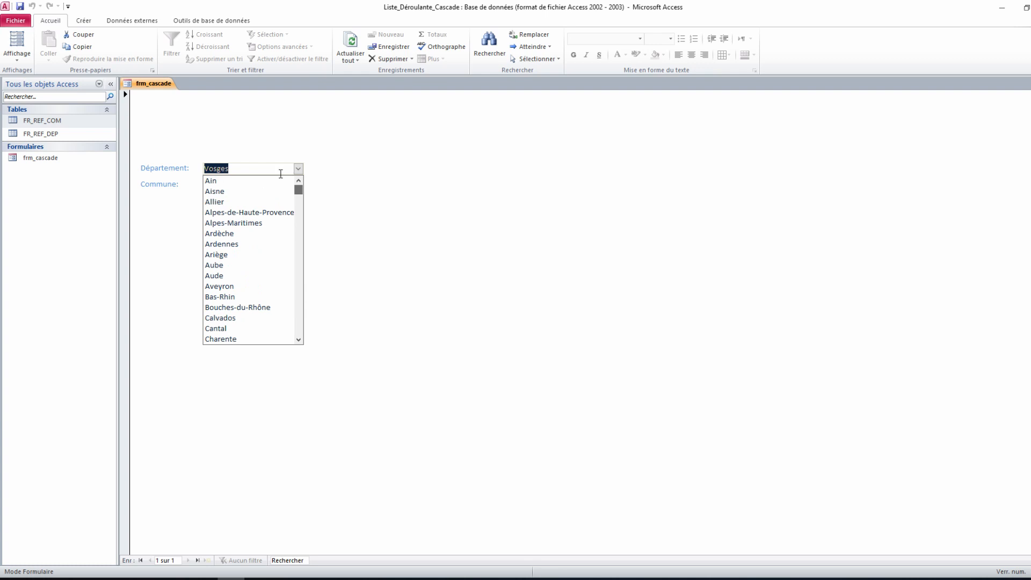
click(246, 182)
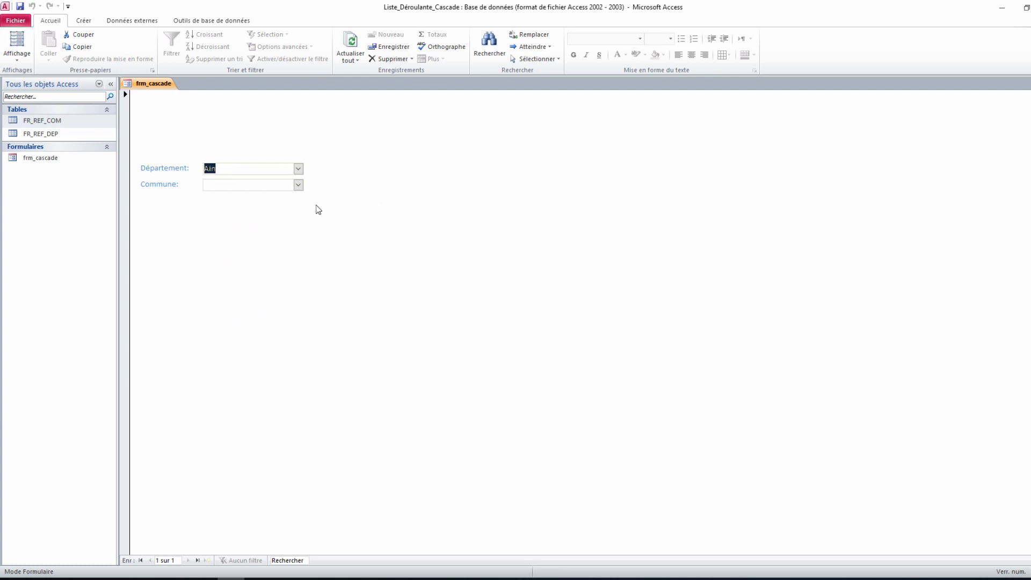
click(298, 185)
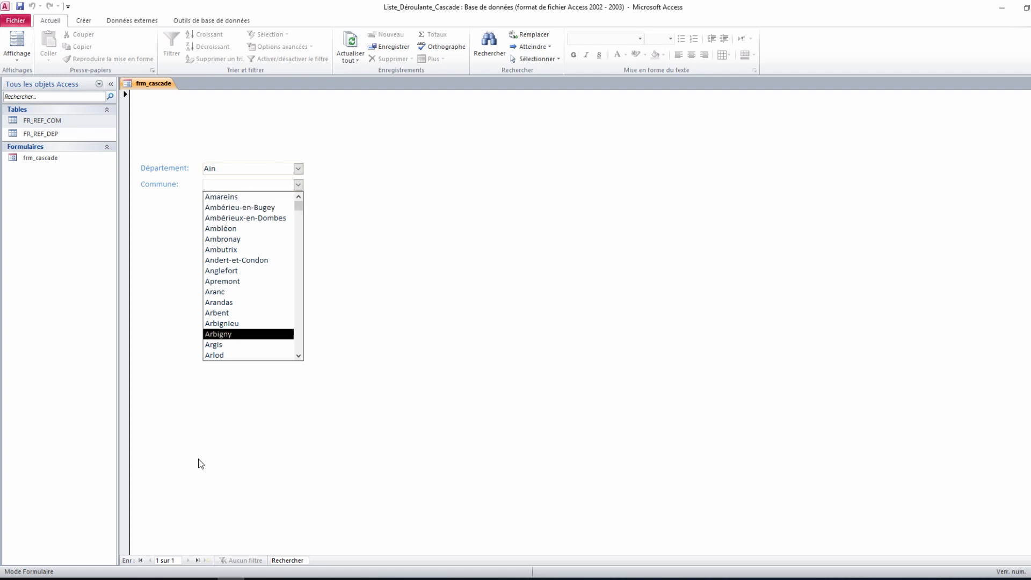
Change the Département to Allier and check which communes the Commune list offers.
click(298, 169)
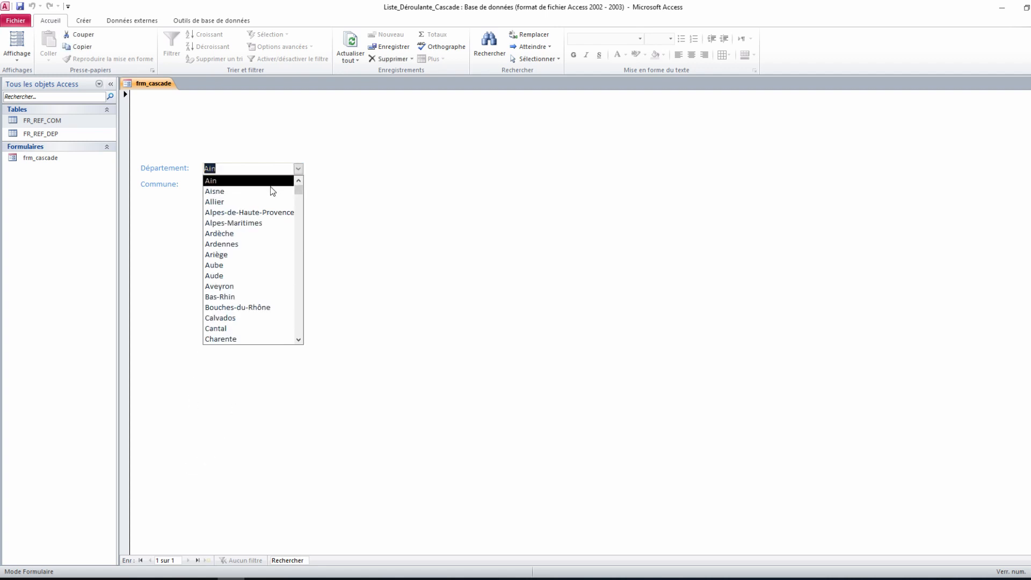
click(272, 201)
click(298, 185)
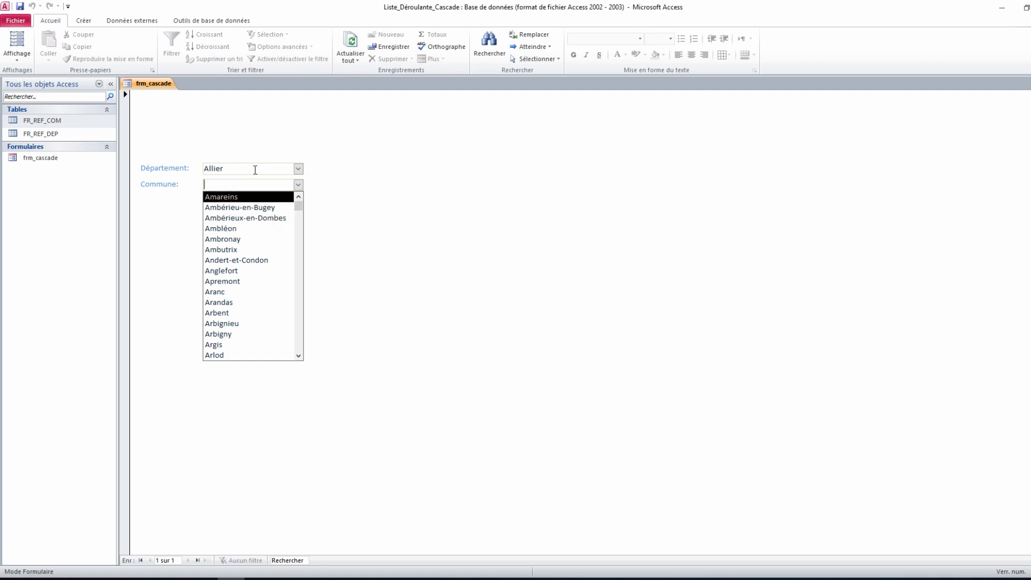
click(298, 169)
click(375, 200)
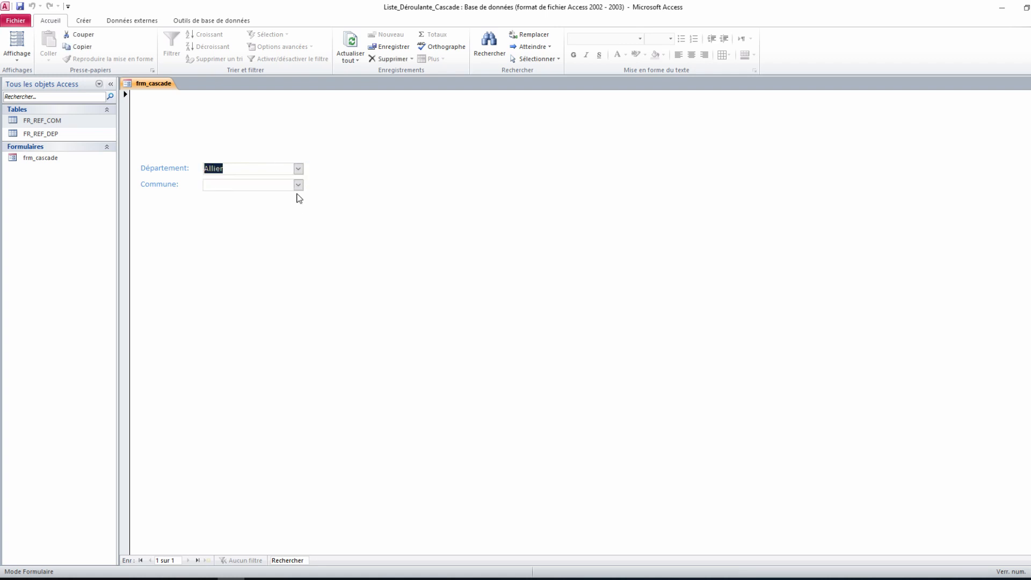
click(298, 185)
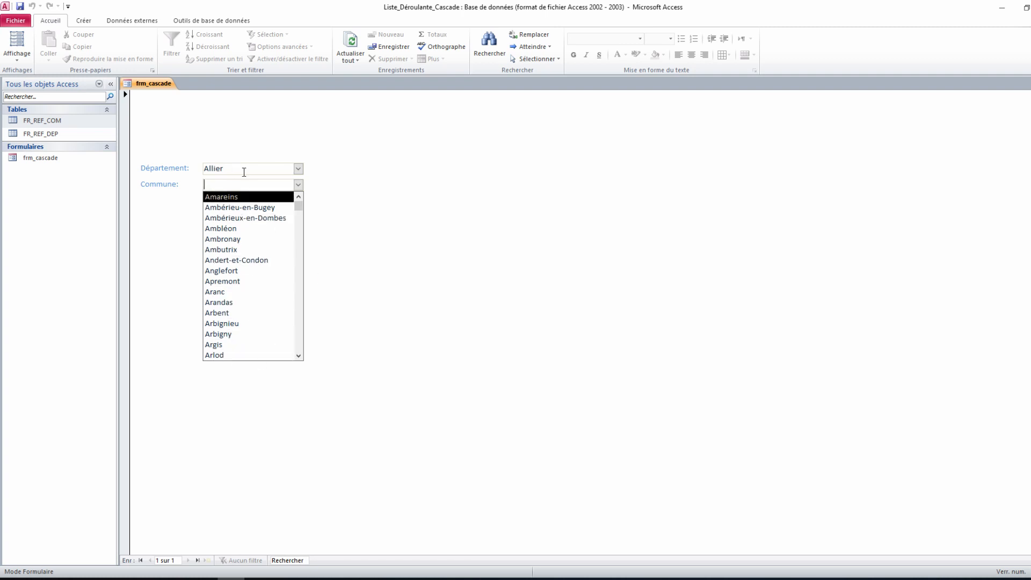
click(466, 199)
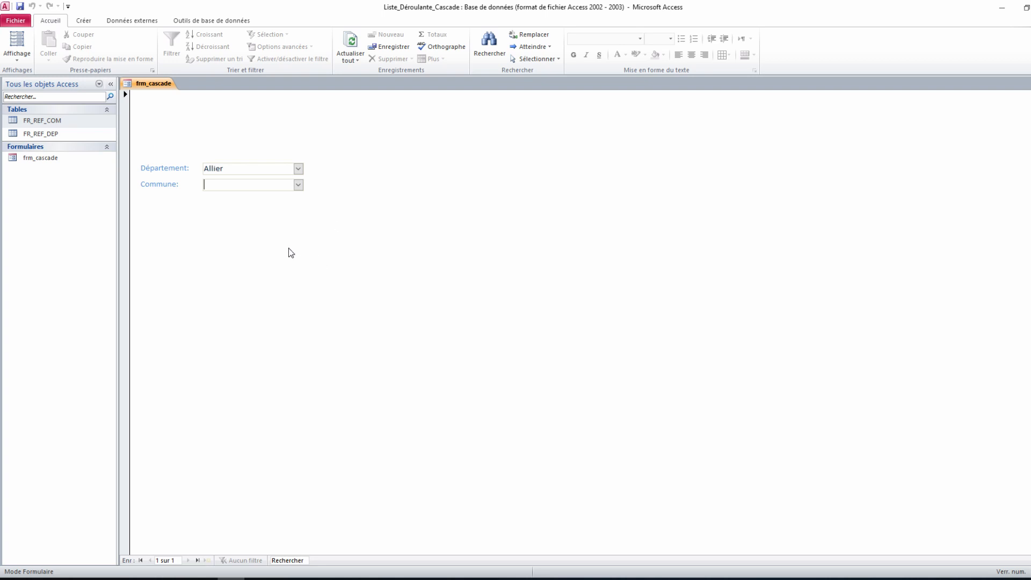
Choose Ardèche as Département, select Andert-et-Condon as Commune and check the Commune list again.
click(298, 168)
click(254, 199)
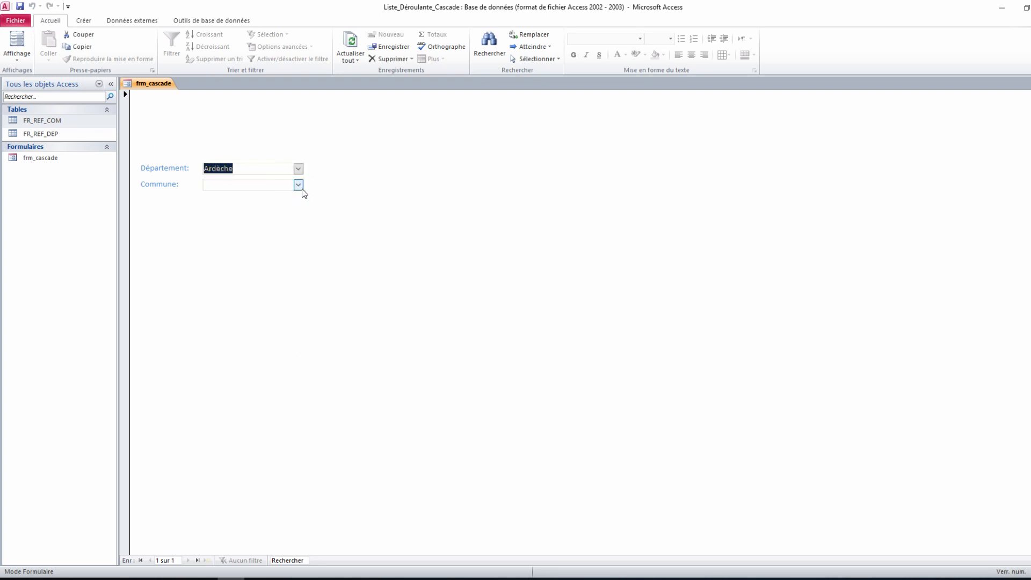
click(298, 185)
click(272, 219)
click(298, 185)
click(276, 236)
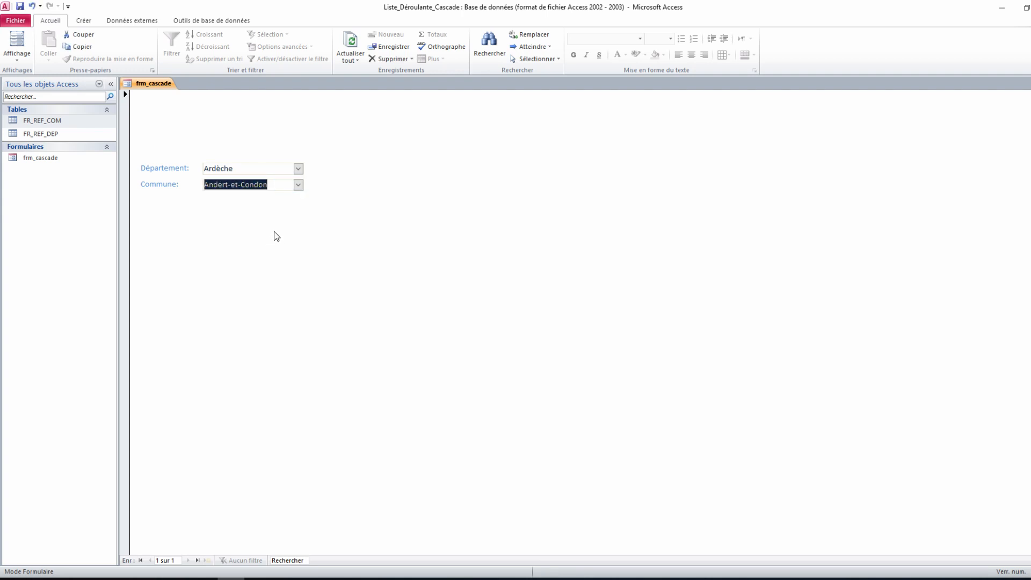
click(298, 185)
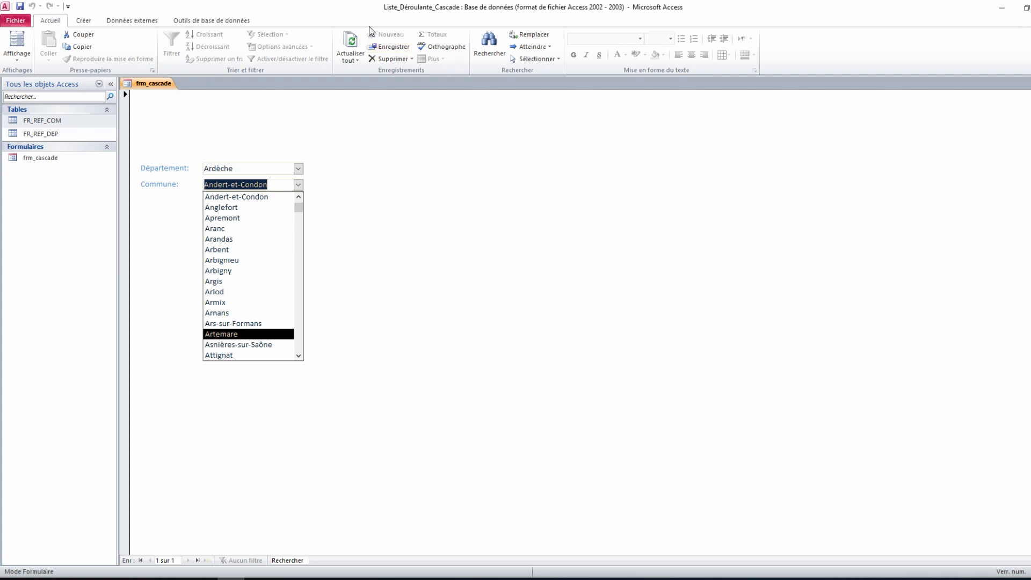
Refresh all form data (Actualiser tout), select Accons as the Commune for Ardèche, and refresh everything again.
click(354, 61)
click(364, 73)
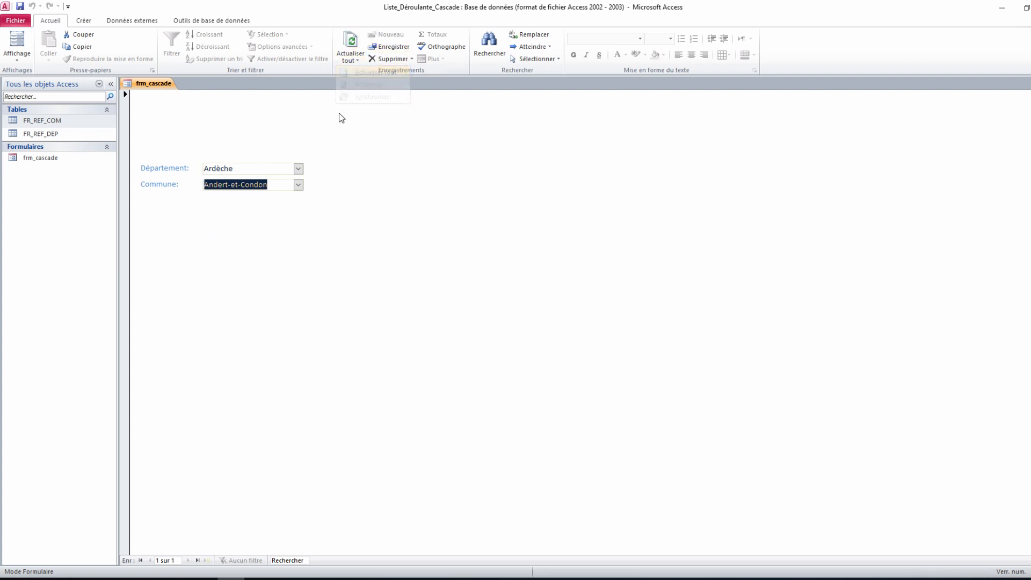
click(298, 185)
click(269, 199)
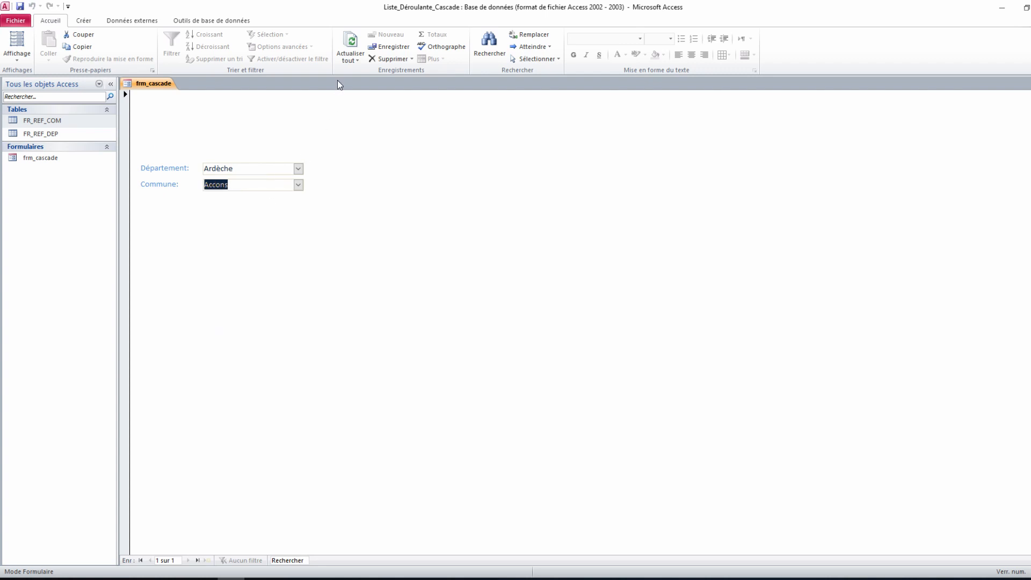
click(352, 58)
click(361, 79)
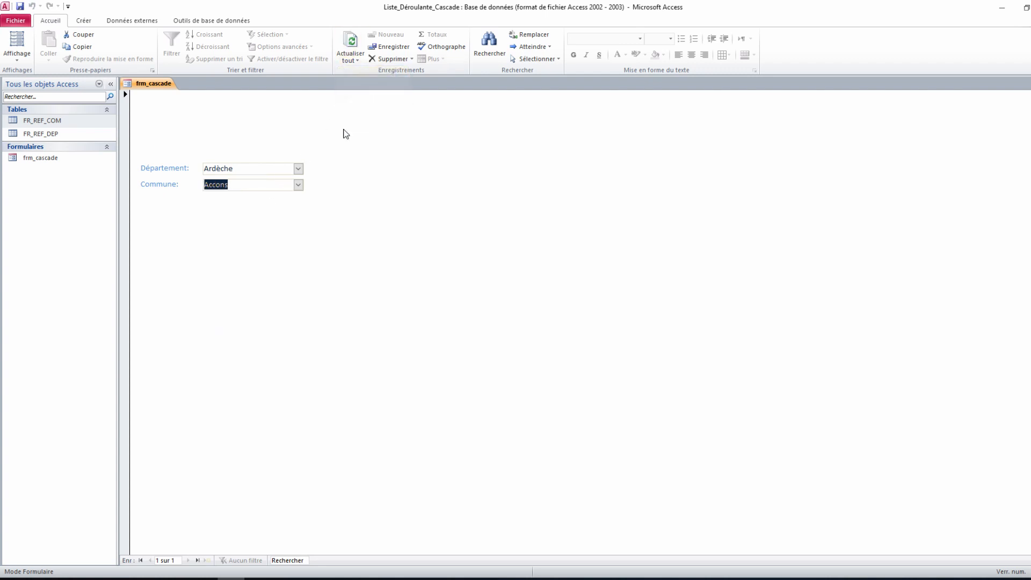
Choose Ardennes as Département, refresh all form data, and select Acy-Romance as Commune.
click(298, 168)
click(281, 193)
click(353, 59)
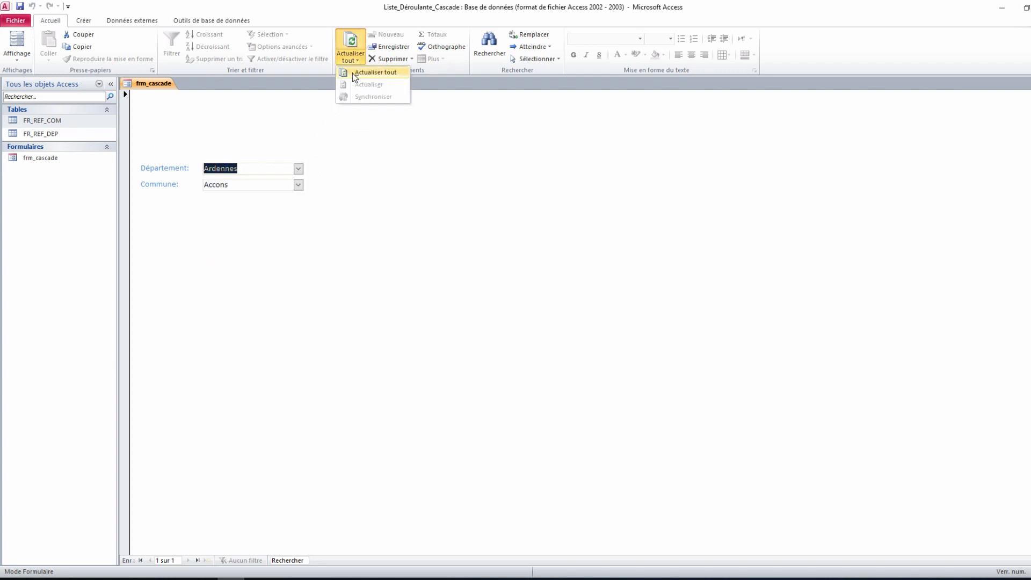
click(359, 73)
click(298, 185)
click(272, 203)
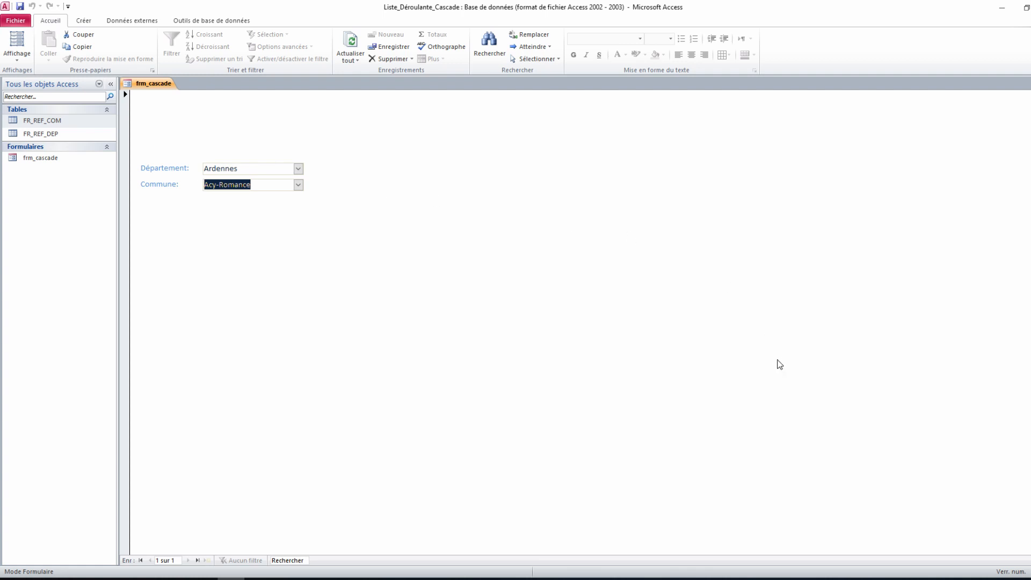
Create an After Update (Après MAJ) event procedure for the txt_dep combo box using the code builder (Générateur de code).
click(255, 167)
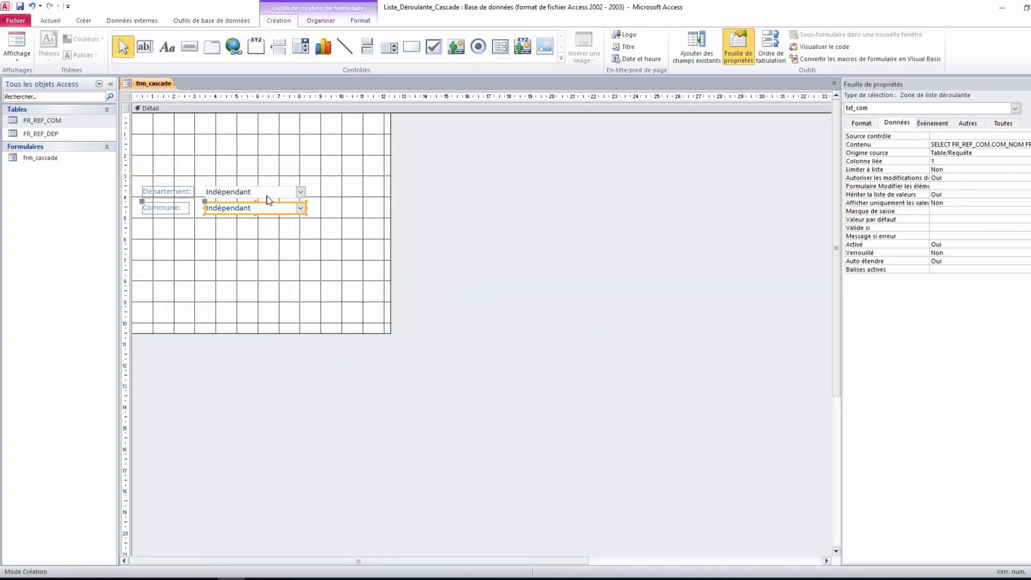
click(269, 190)
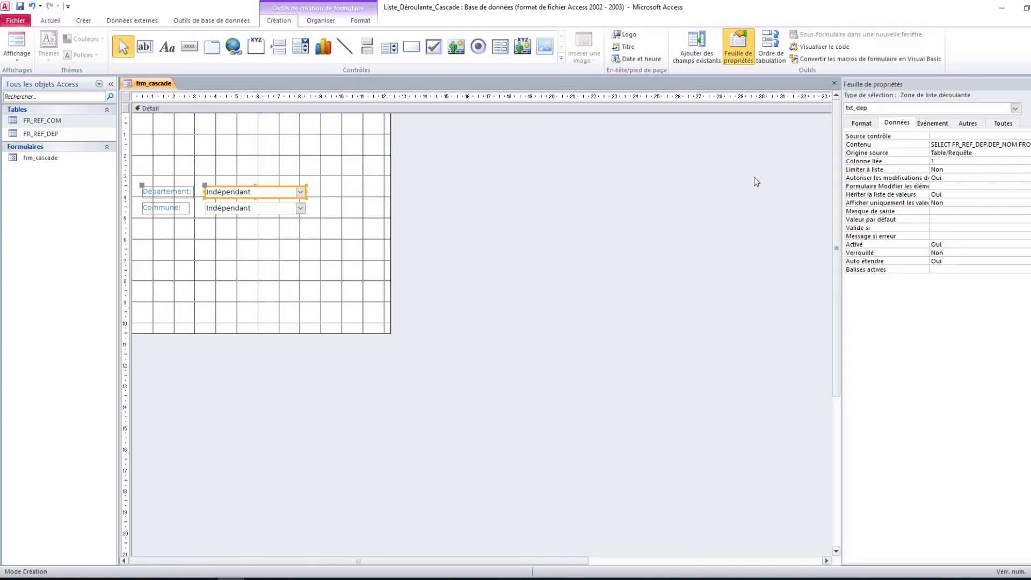
click(934, 123)
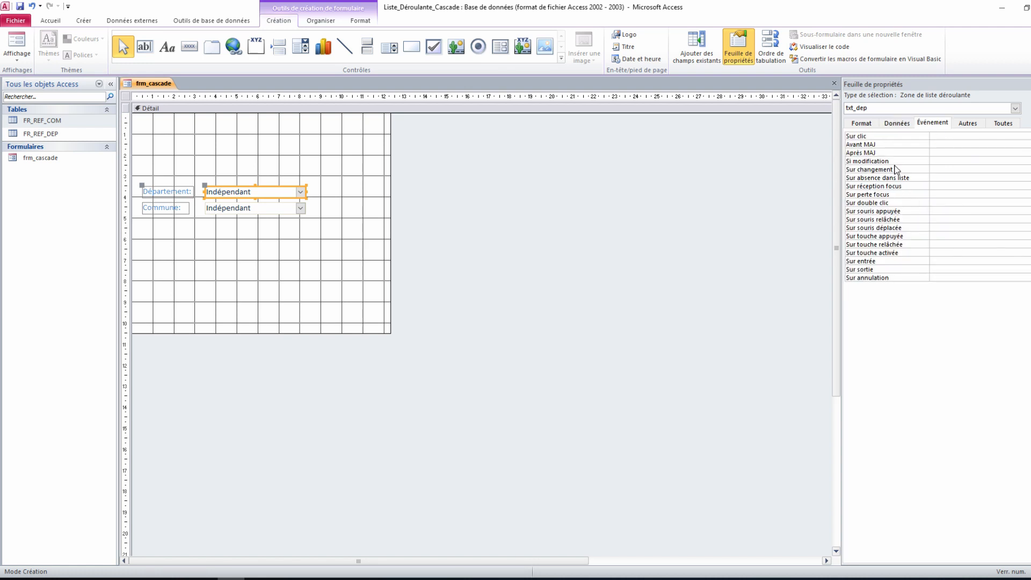
click(944, 153)
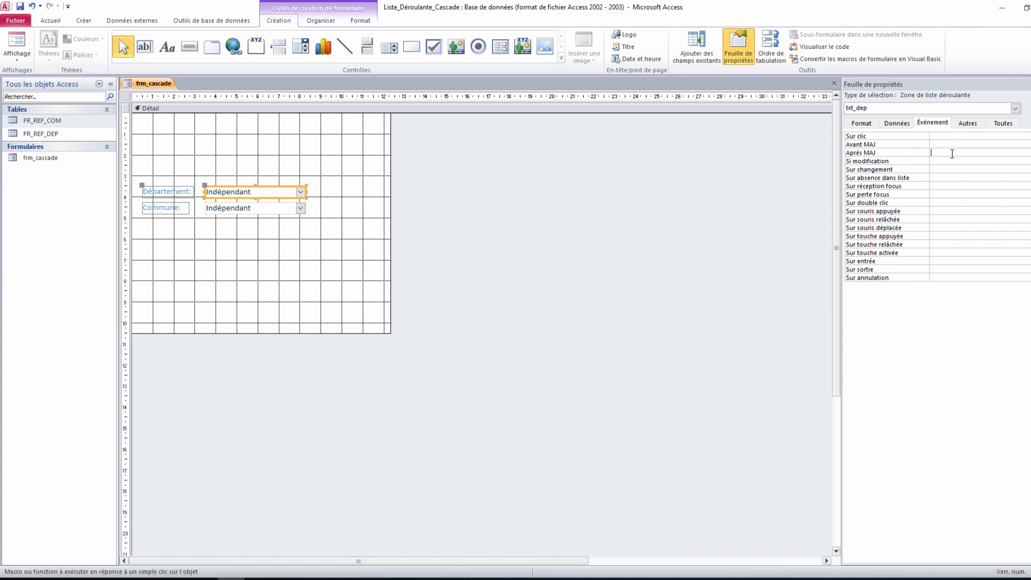
click(1030, 153)
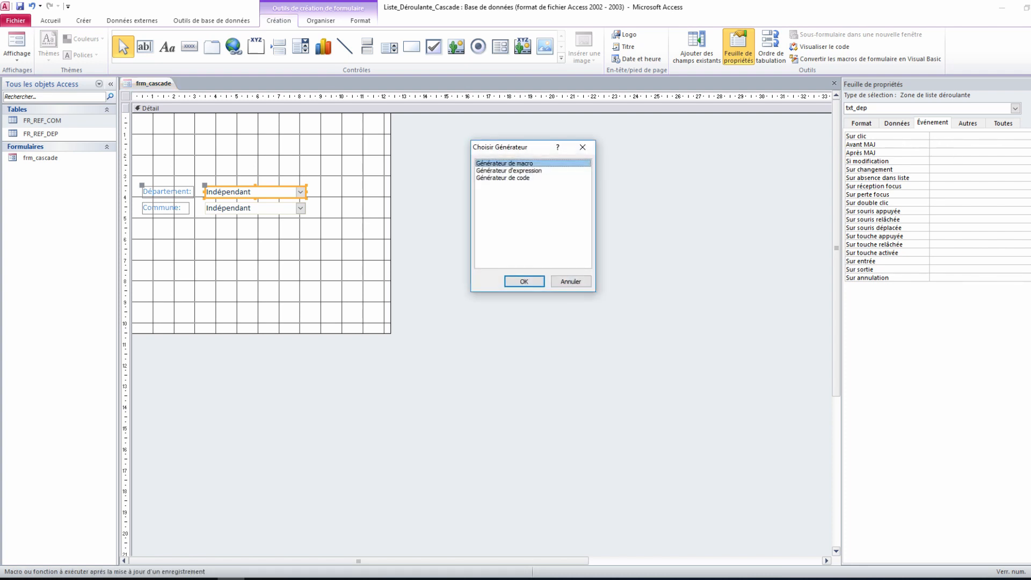
double_click(503, 178)
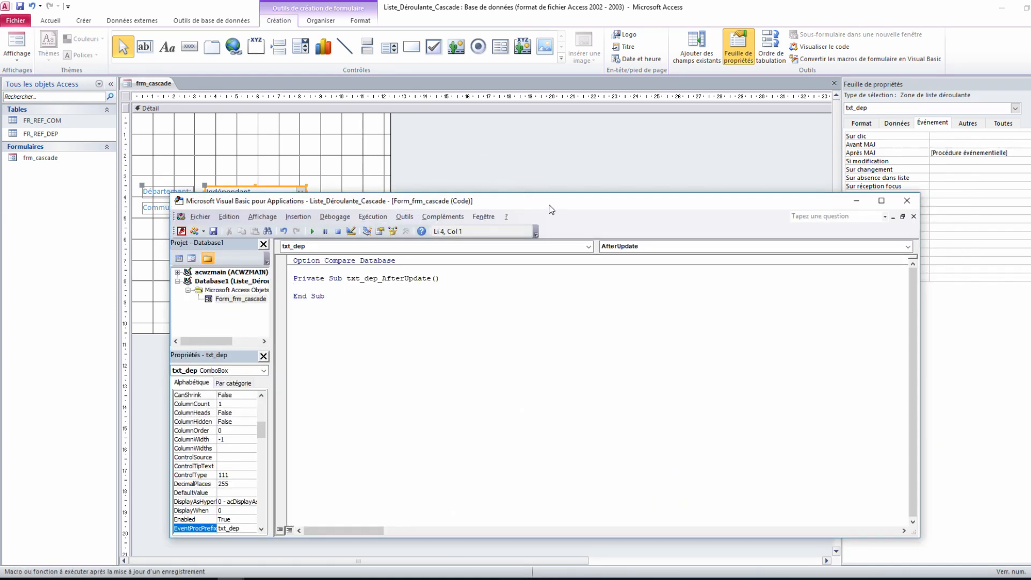
Enter Me.Refresh as the body of the txt_dep_AfterUpdate procedure.
drag(550, 205, 571, 191)
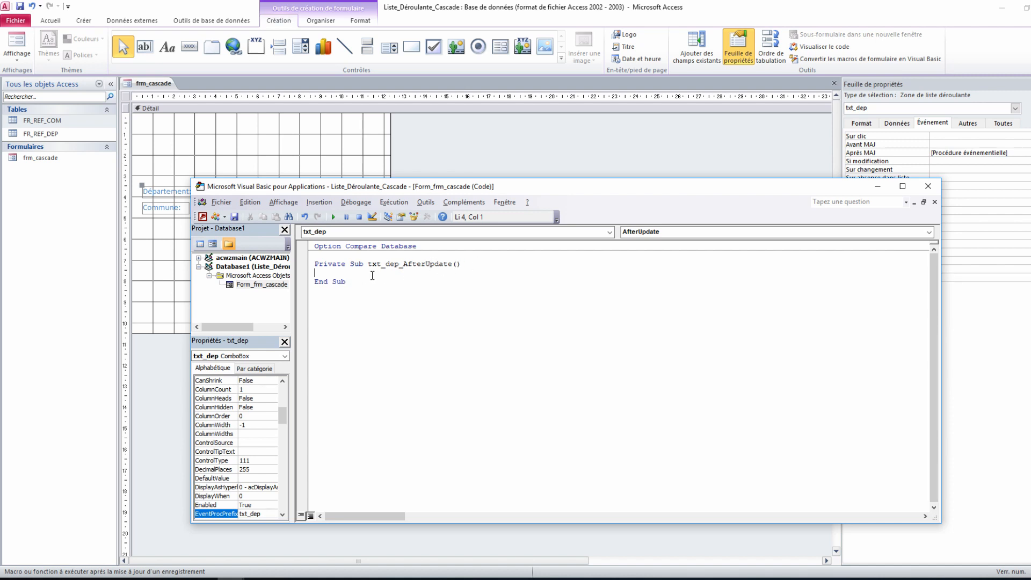
text(me.)
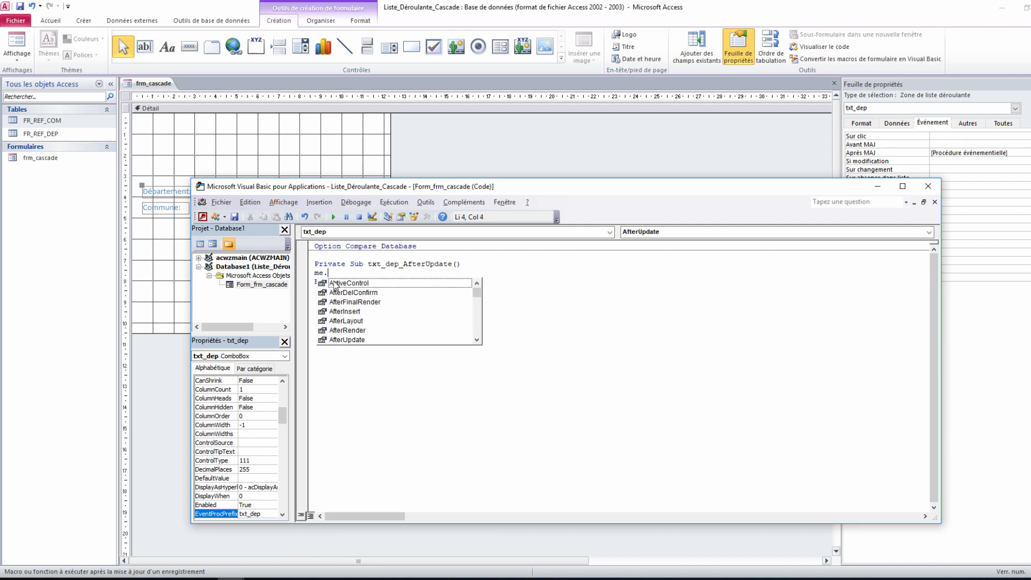
text(re)
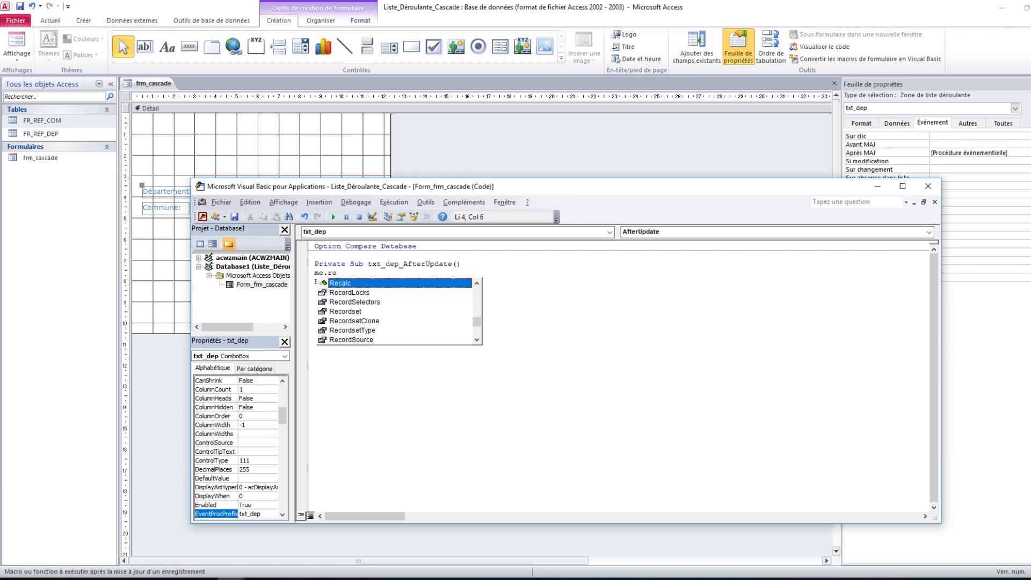
text(fr)
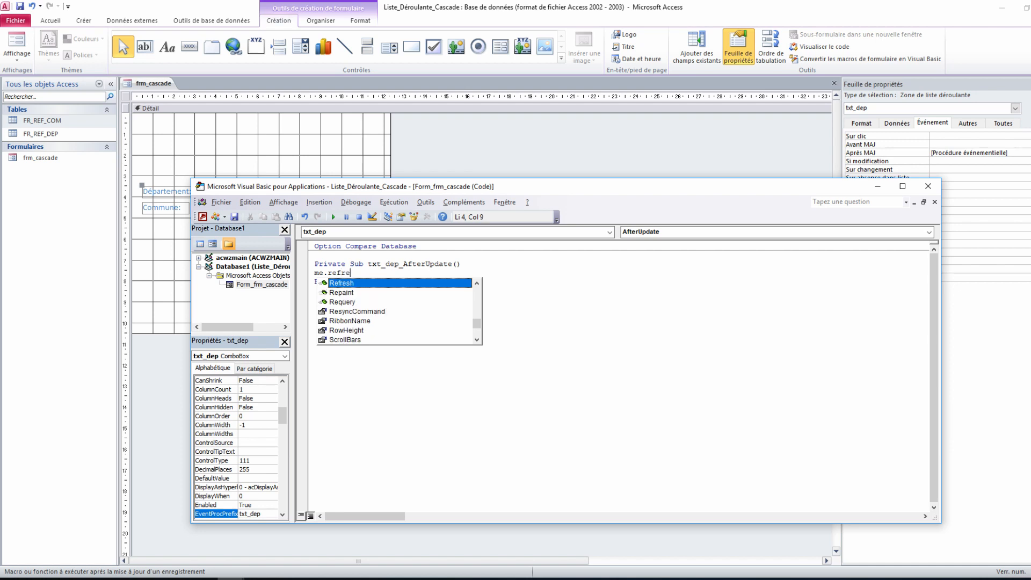
text(e)
key(Tab)
click(379, 291)
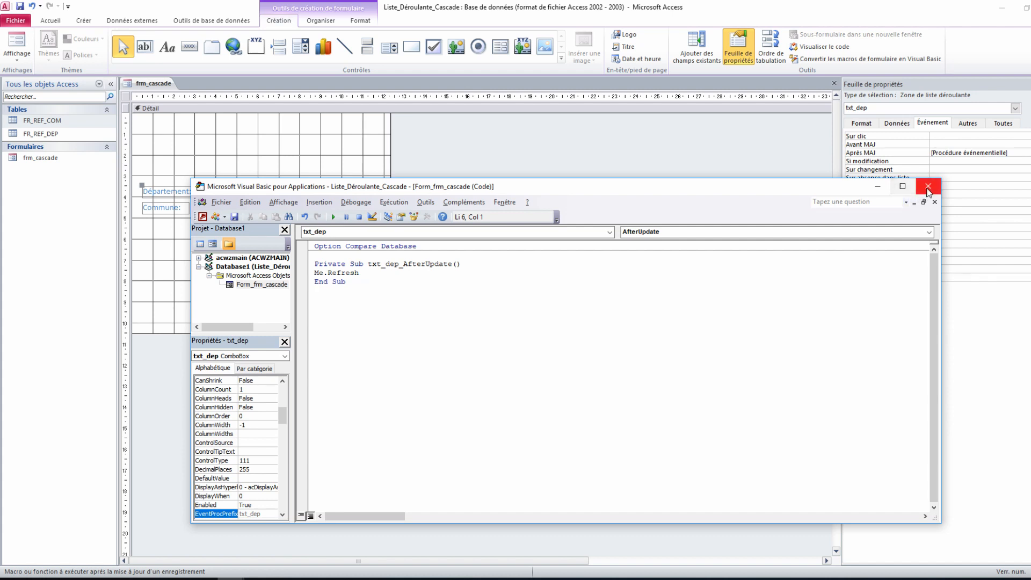
Close the Visual Basic editor, then save frm_cascade and display it in Form view.
click(928, 187)
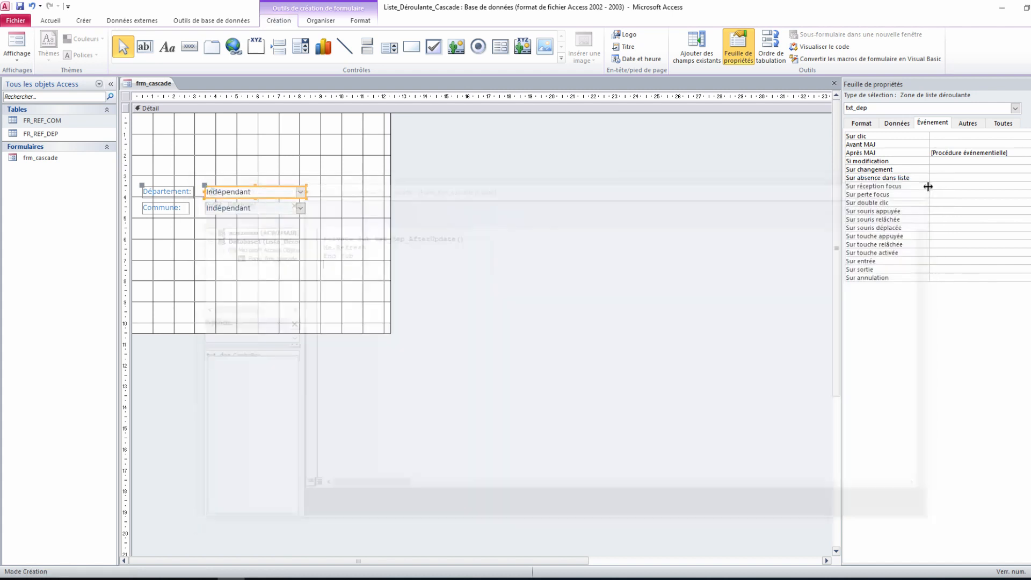
right_click(151, 88)
click(177, 90)
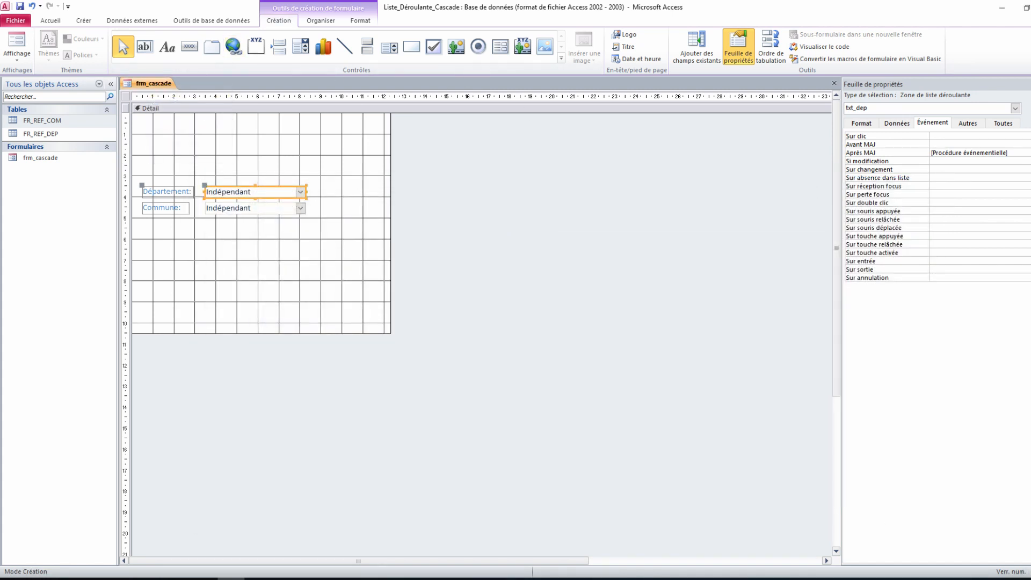
key(F5)
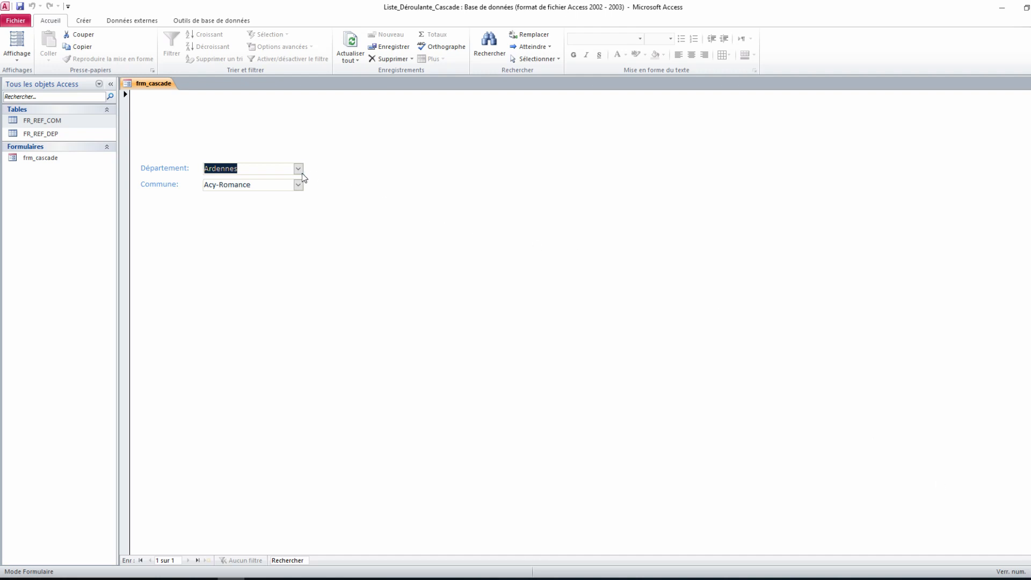
Test the cascade by choosing Aube as Département and Ailleville as Commune.
click(298, 169)
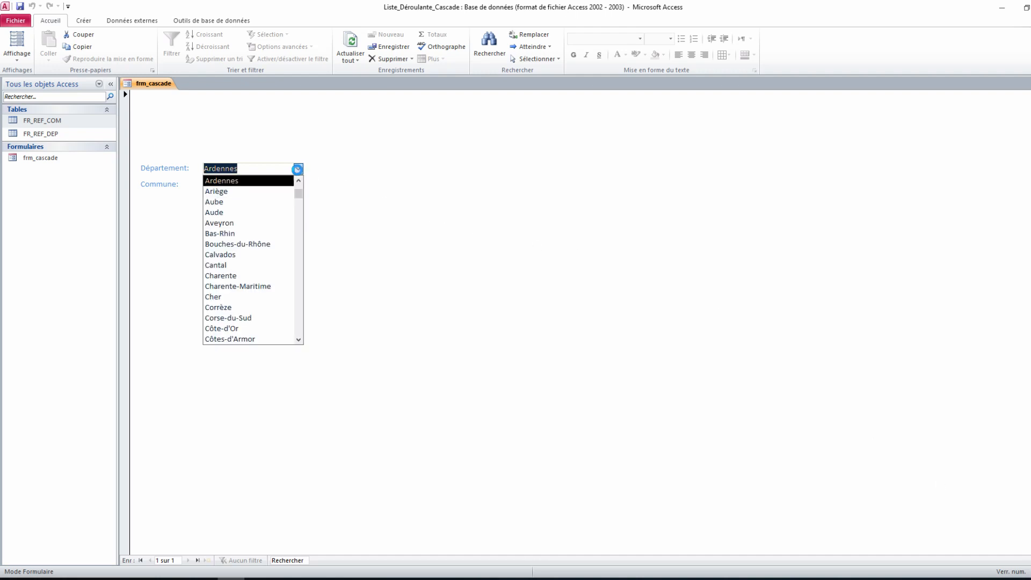
click(248, 203)
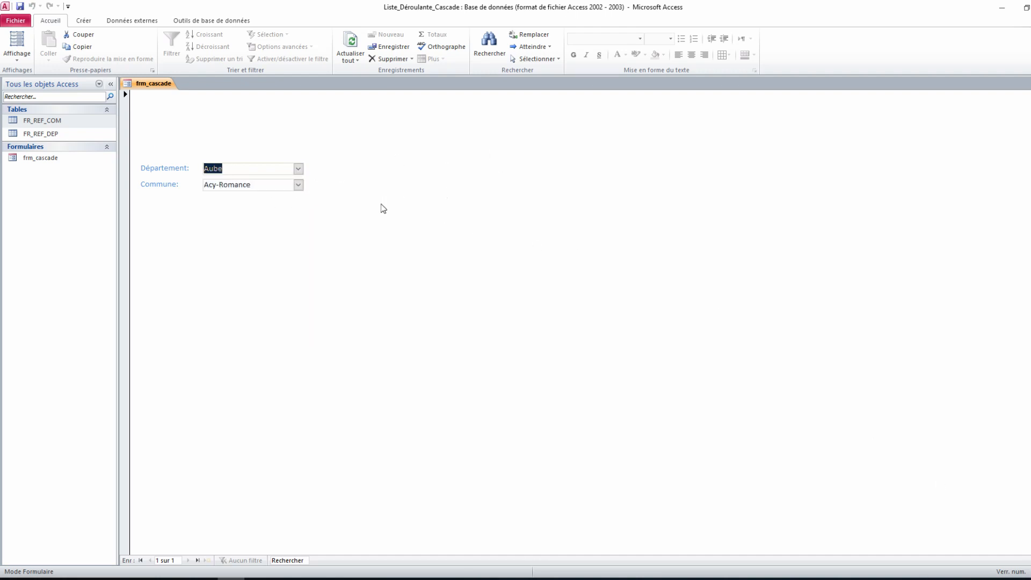
click(299, 185)
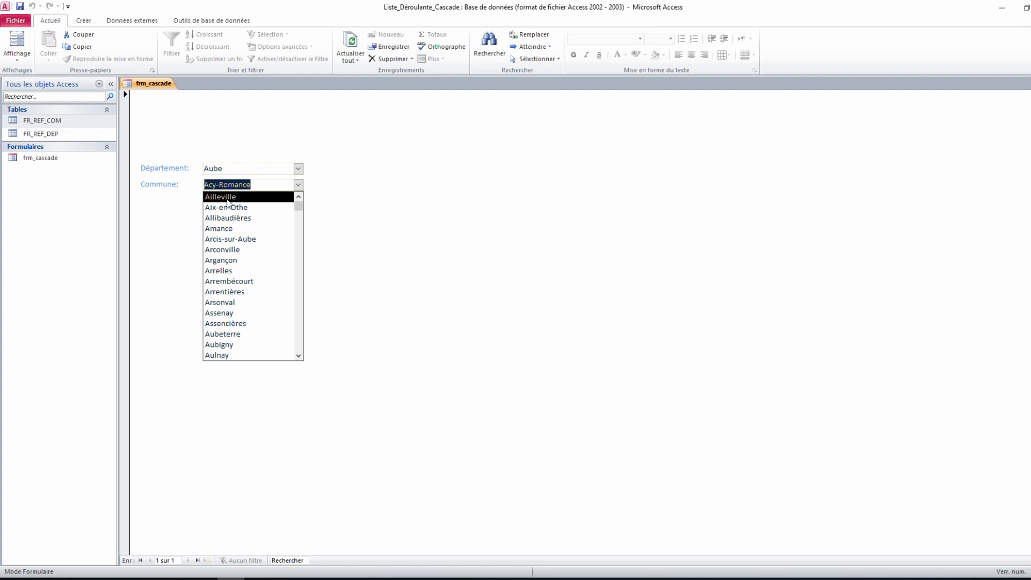
click(235, 197)
Test the cascade again with Cantal as Département and Ally as Commune.
click(299, 169)
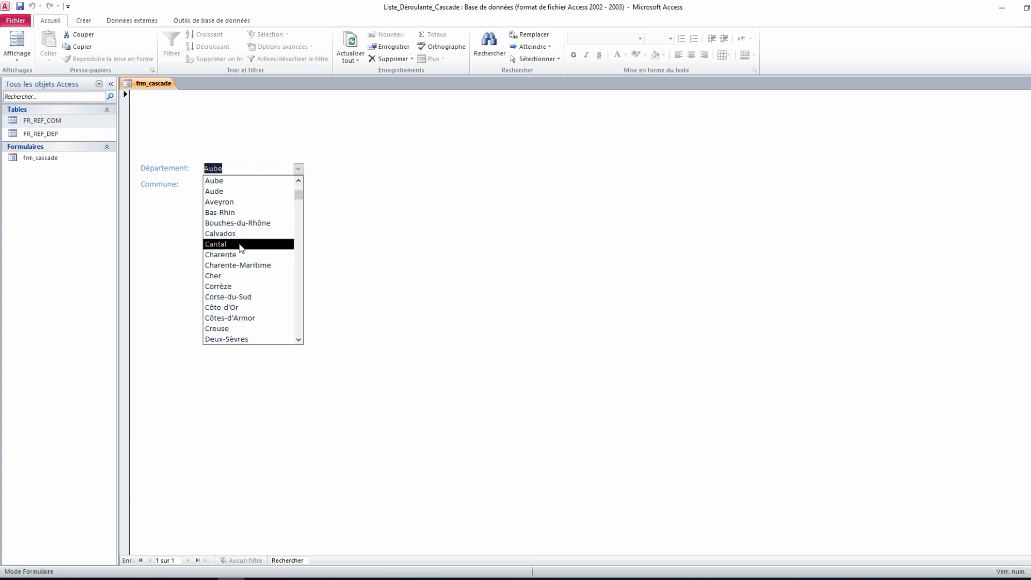
click(240, 244)
click(298, 185)
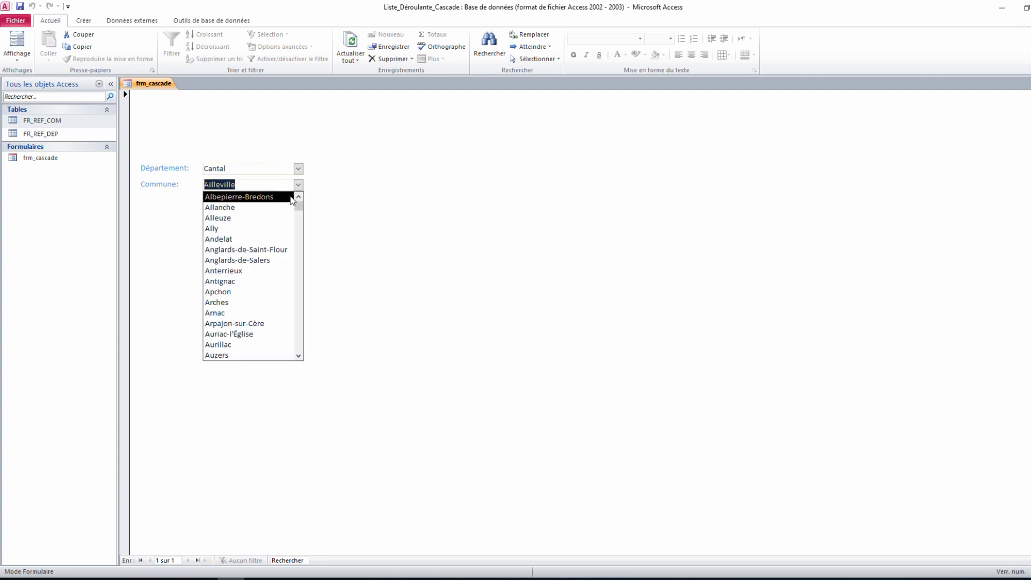
click(280, 229)
Set the Département to Martinique and try the communes Basse-Pointe, Le Lorrain and Le Prêcheur.
click(136, 167)
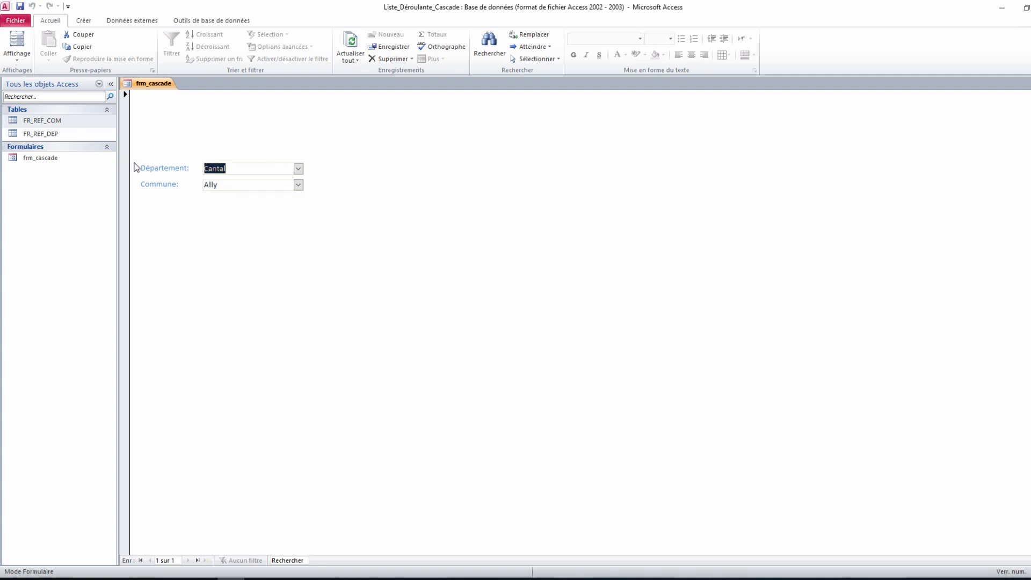
text(martinique)
key(Tab)
click(298, 185)
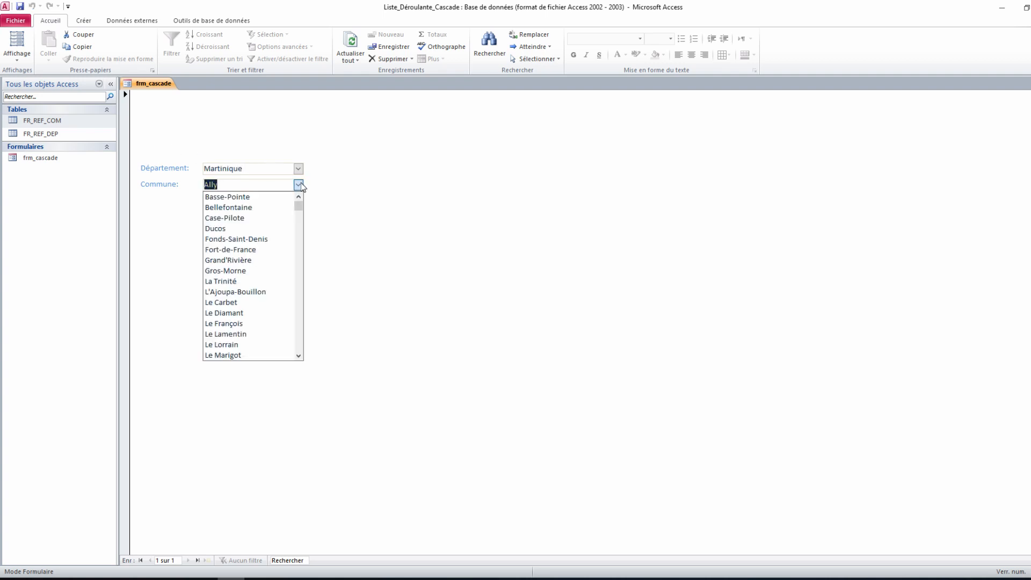
click(257, 197)
click(298, 184)
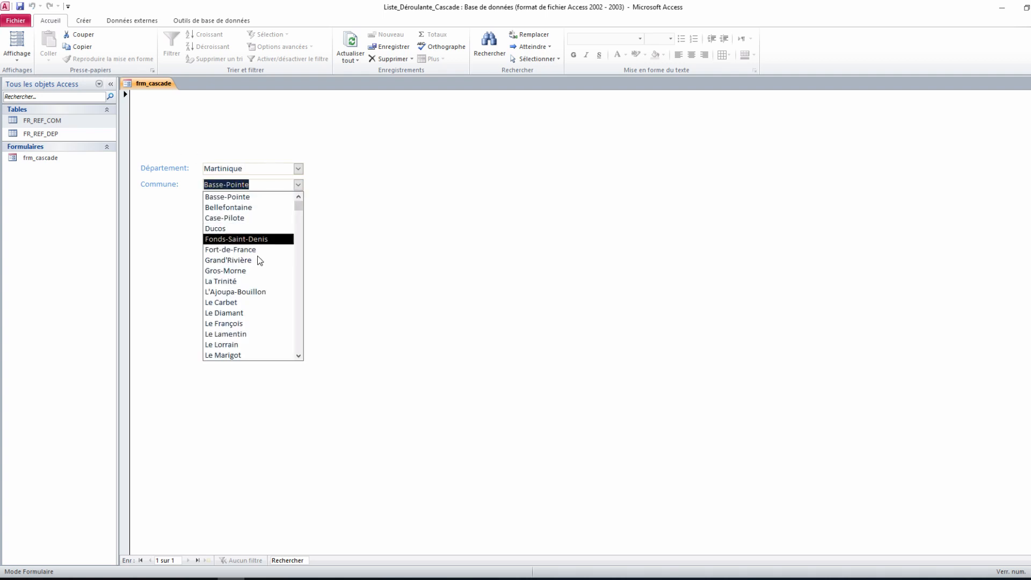
click(247, 345)
click(299, 185)
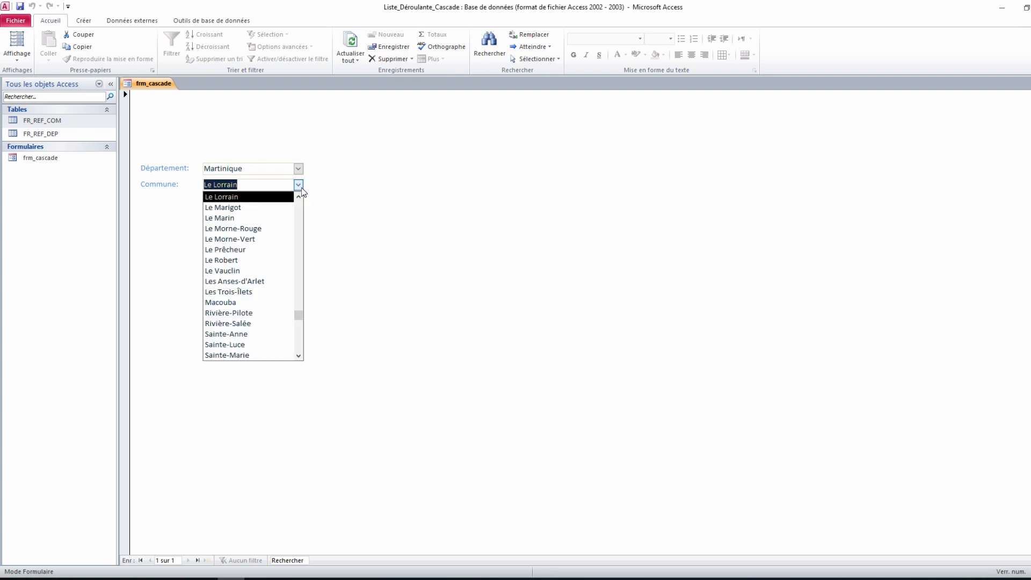
click(242, 250)
Set the Département to Guadeloupe and select Goyave as its Commune.
click(300, 168)
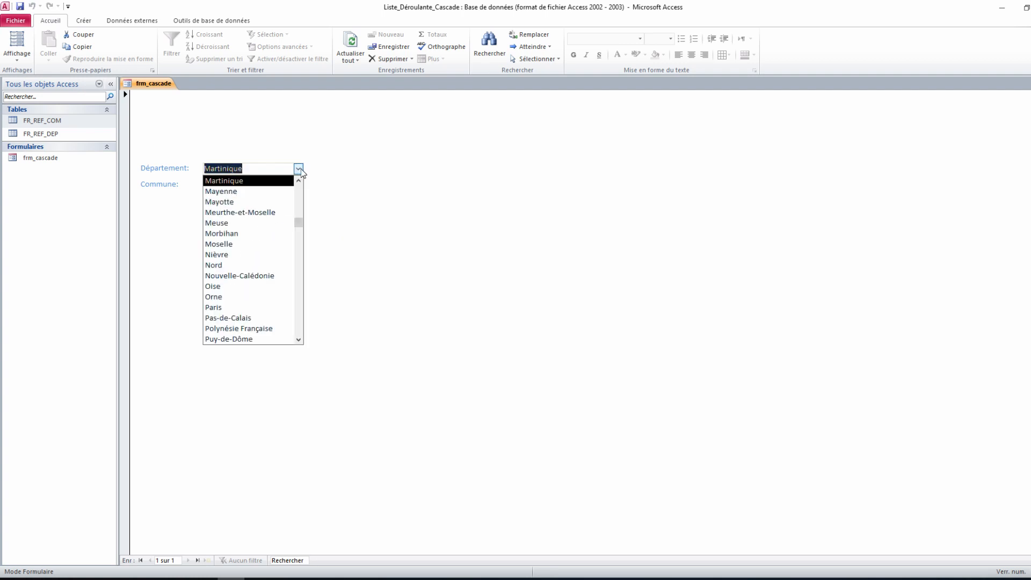
text(guadeloupe)
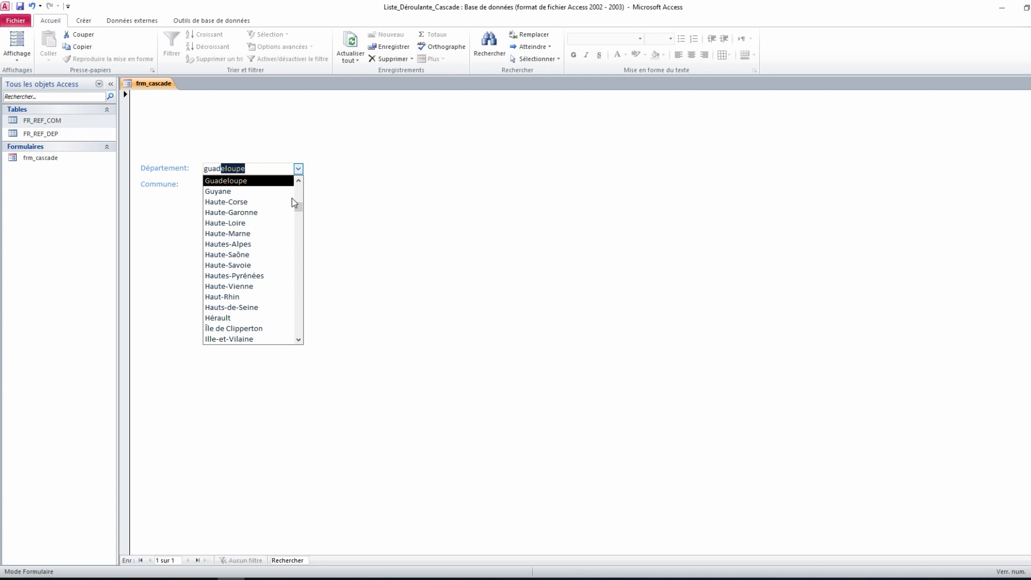
key(Return)
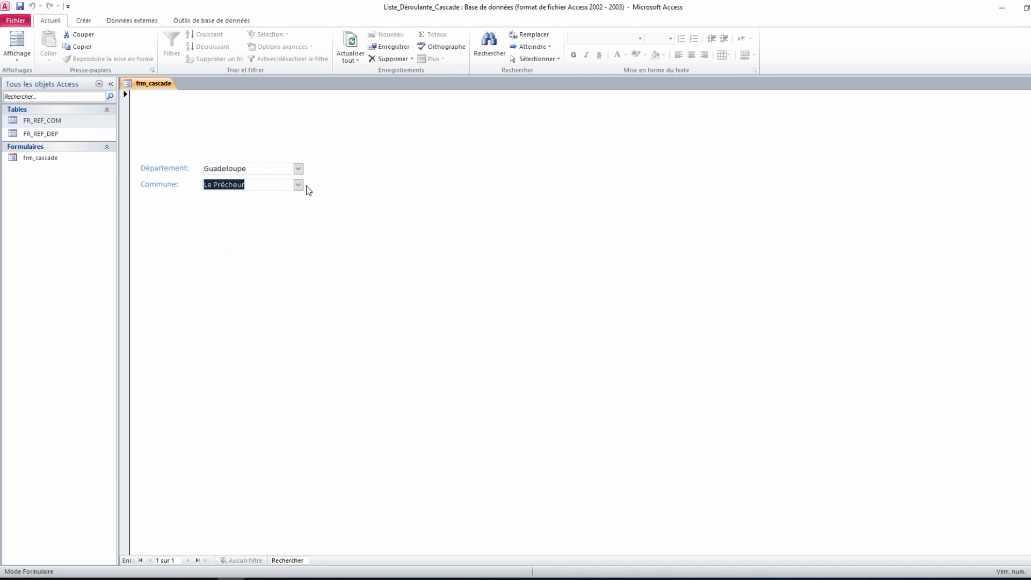
click(299, 185)
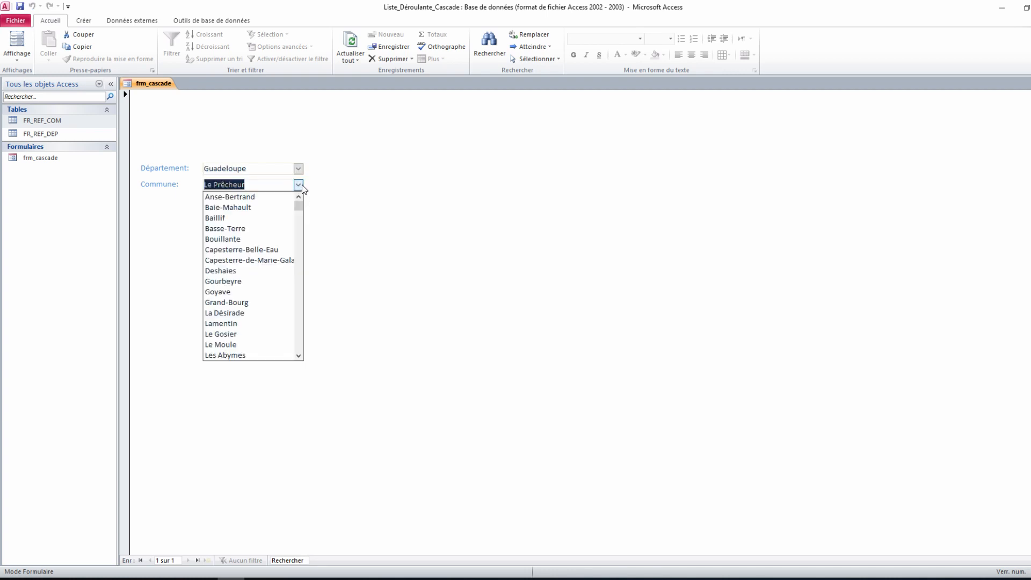
click(235, 296)
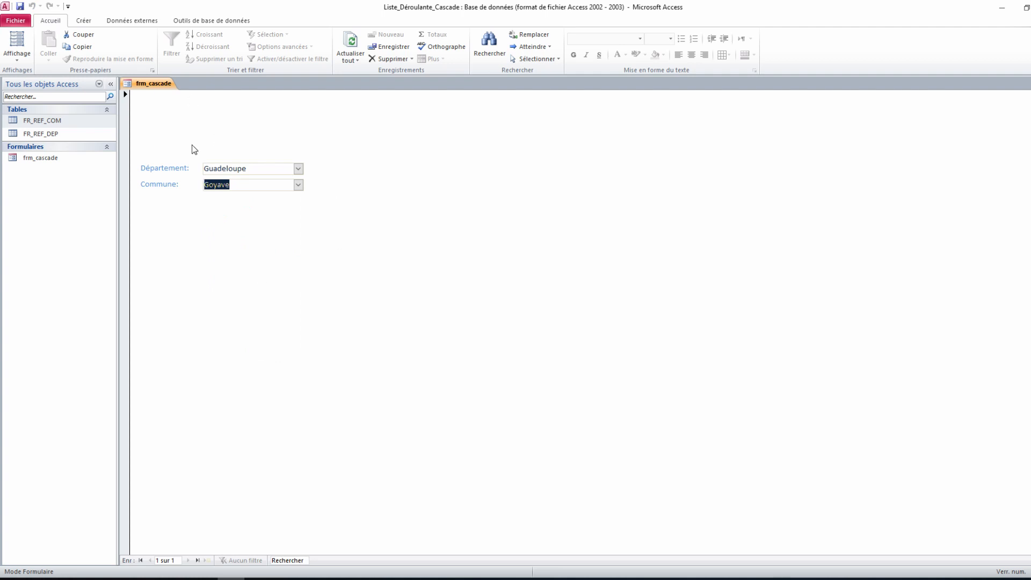
Save and close frm_cascade, then reopen it in Form view.
right_click(155, 85)
click(183, 92)
right_click(154, 83)
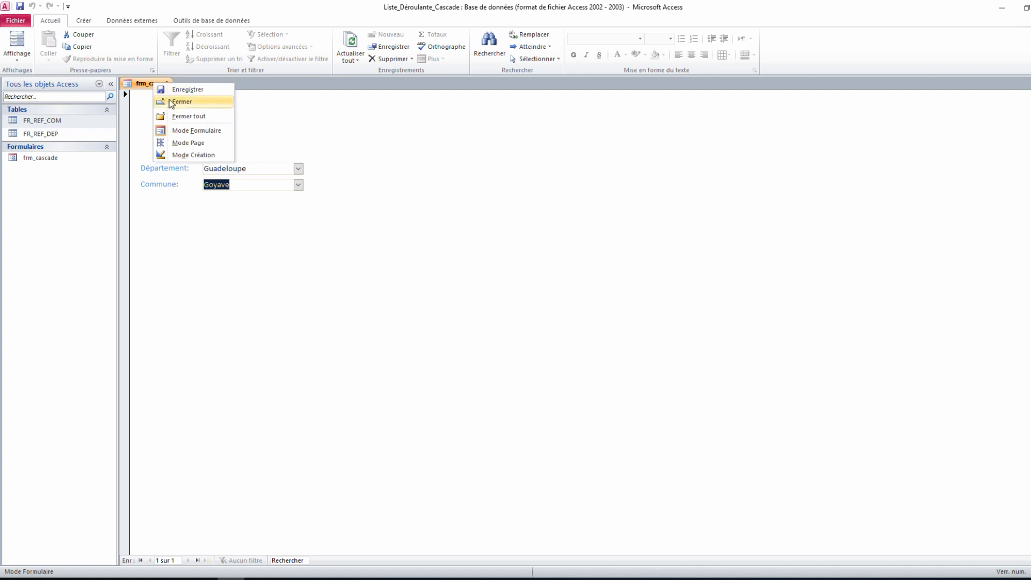
click(172, 105)
click(53, 161)
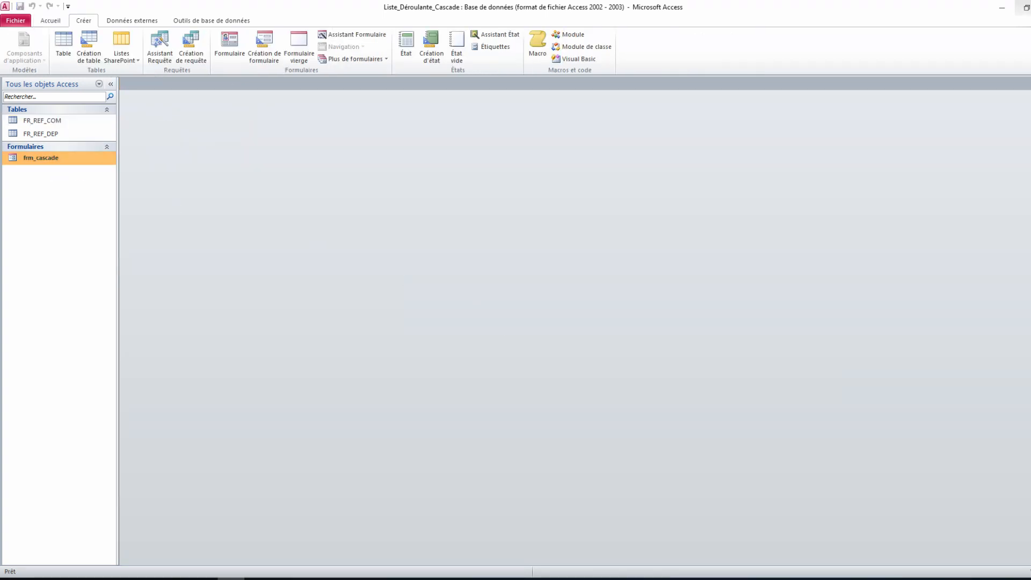
double_click(39, 161)
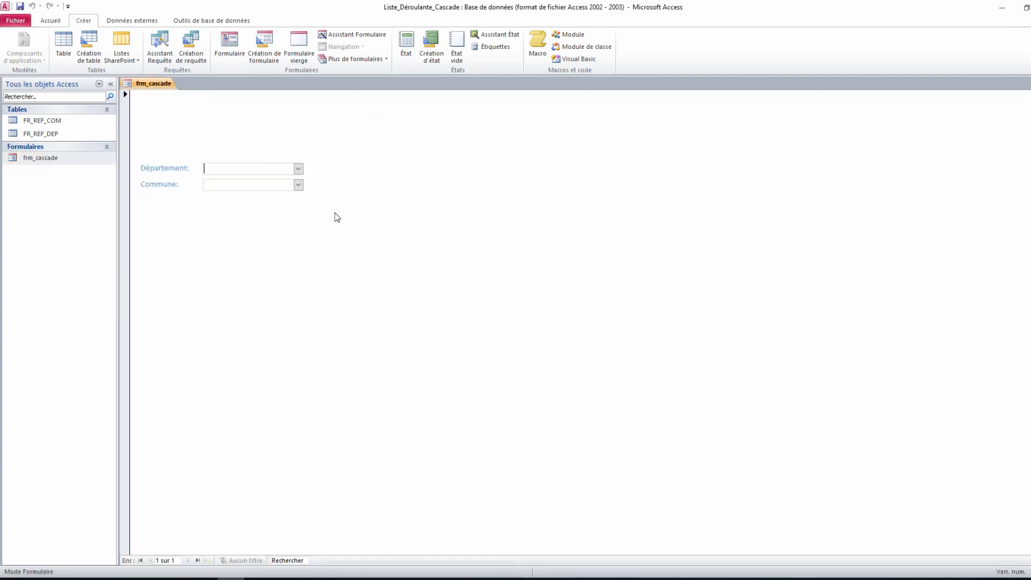
Choose Ain as the Département in the reopened form.
click(299, 169)
click(249, 184)
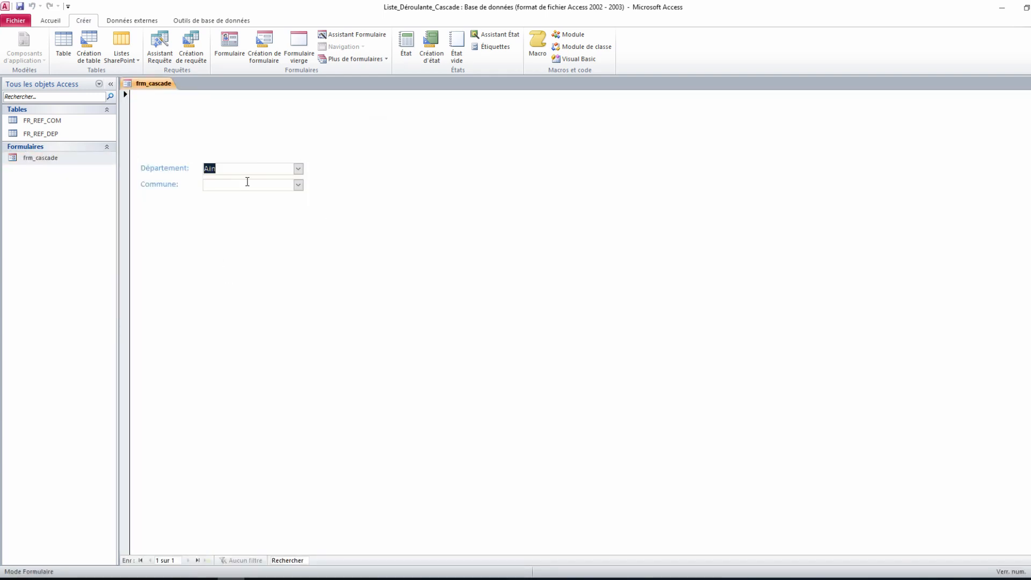